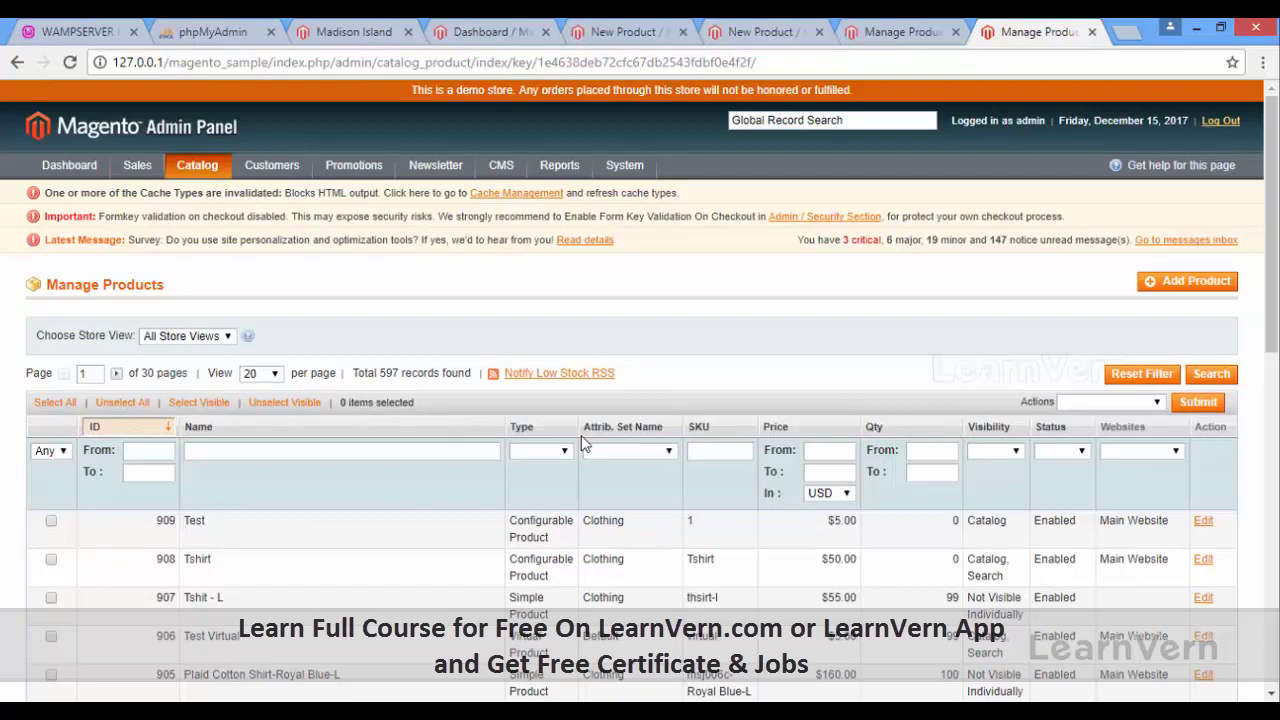
Start a new Configurable Product with the Clothing attribute set and Size as its configurable attribute
{"action": "left_click", "coordinate": [1176, 286]}
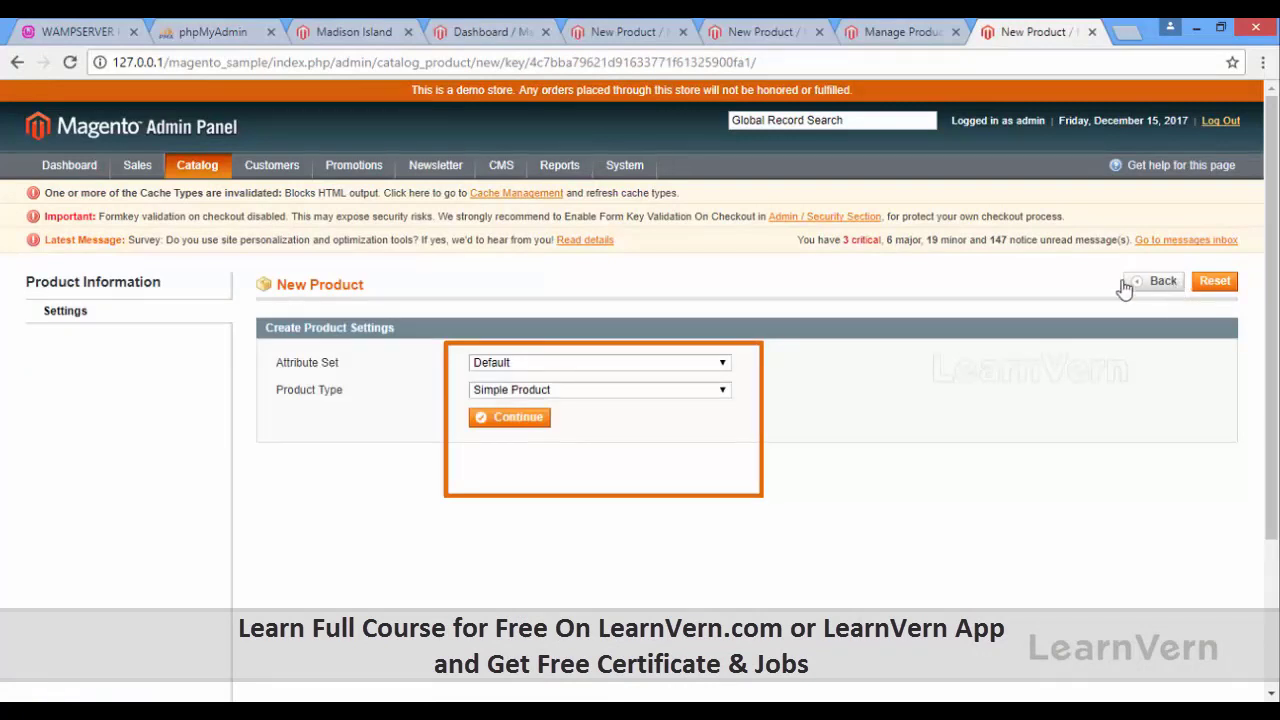
{"action": "left_click", "coordinate": [594, 392]}
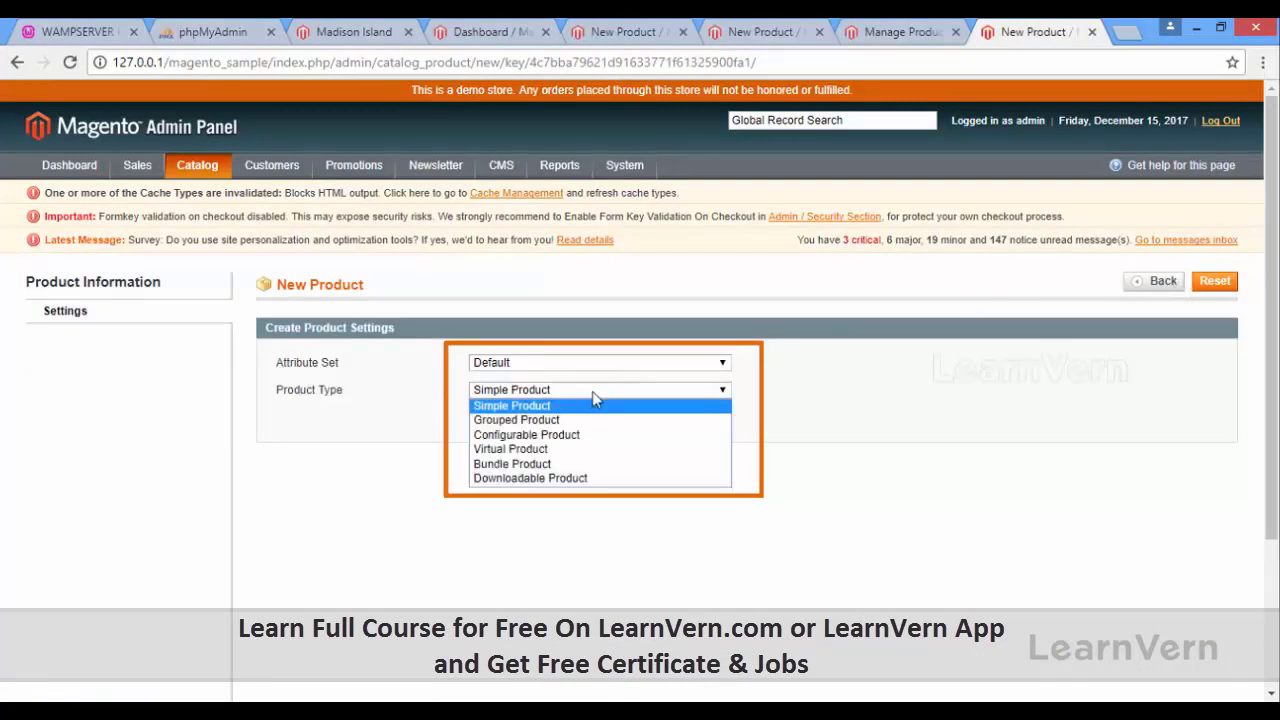
{"action": "left_click", "coordinate": [588, 445]}
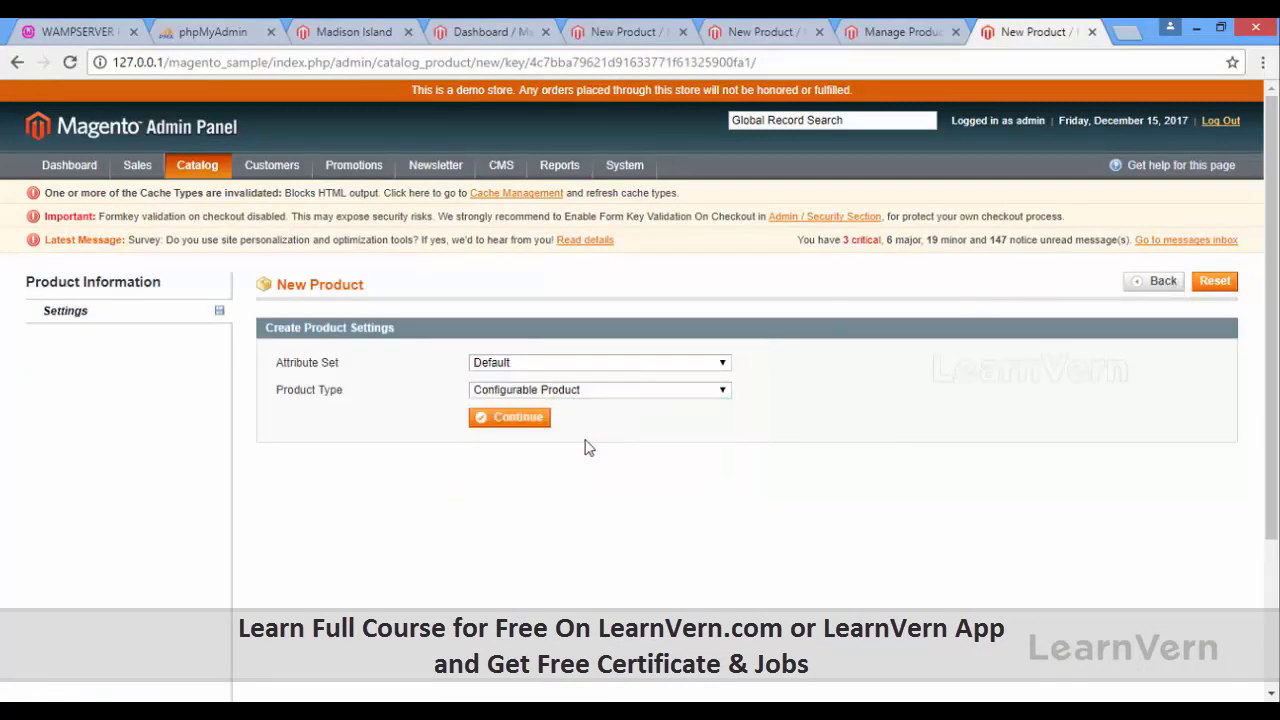
{"action": "left_click", "coordinate": [563, 364]}
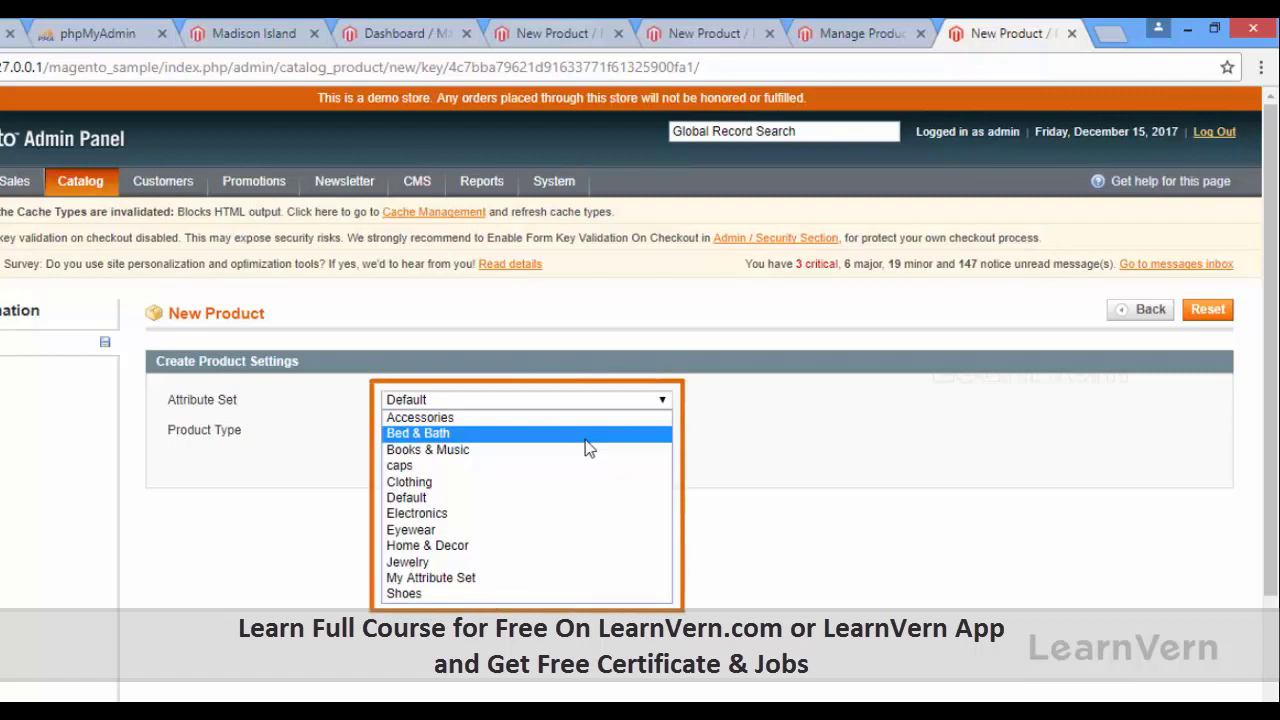
{"action": "left_click", "coordinate": [485, 482]}
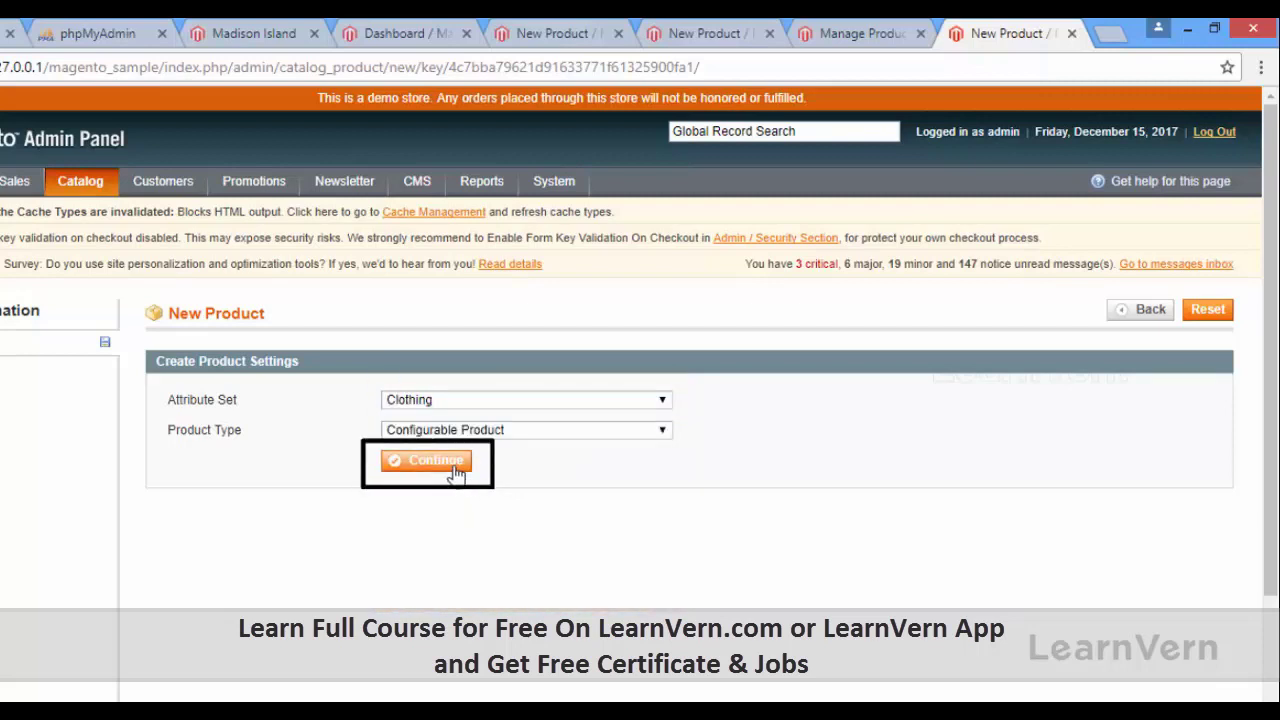
{"action": "left_click", "coordinate": [450, 464]}
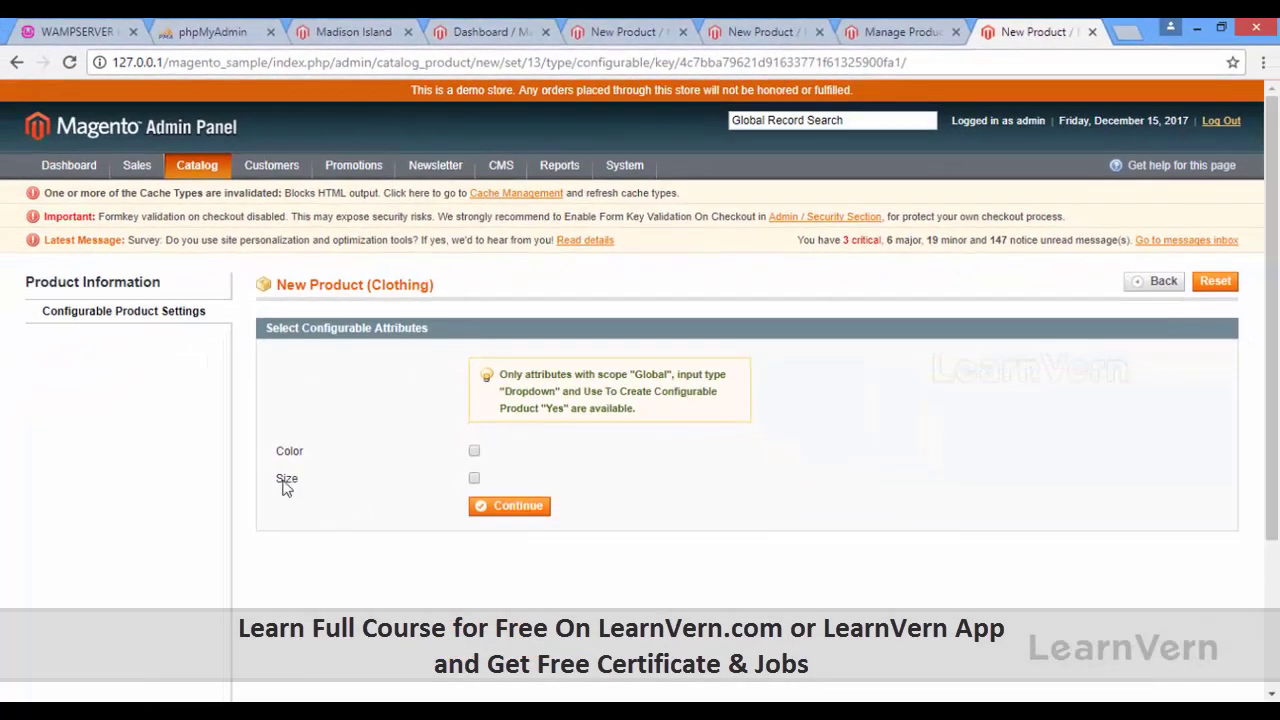
{"action": "left_click", "coordinate": [474, 479]}
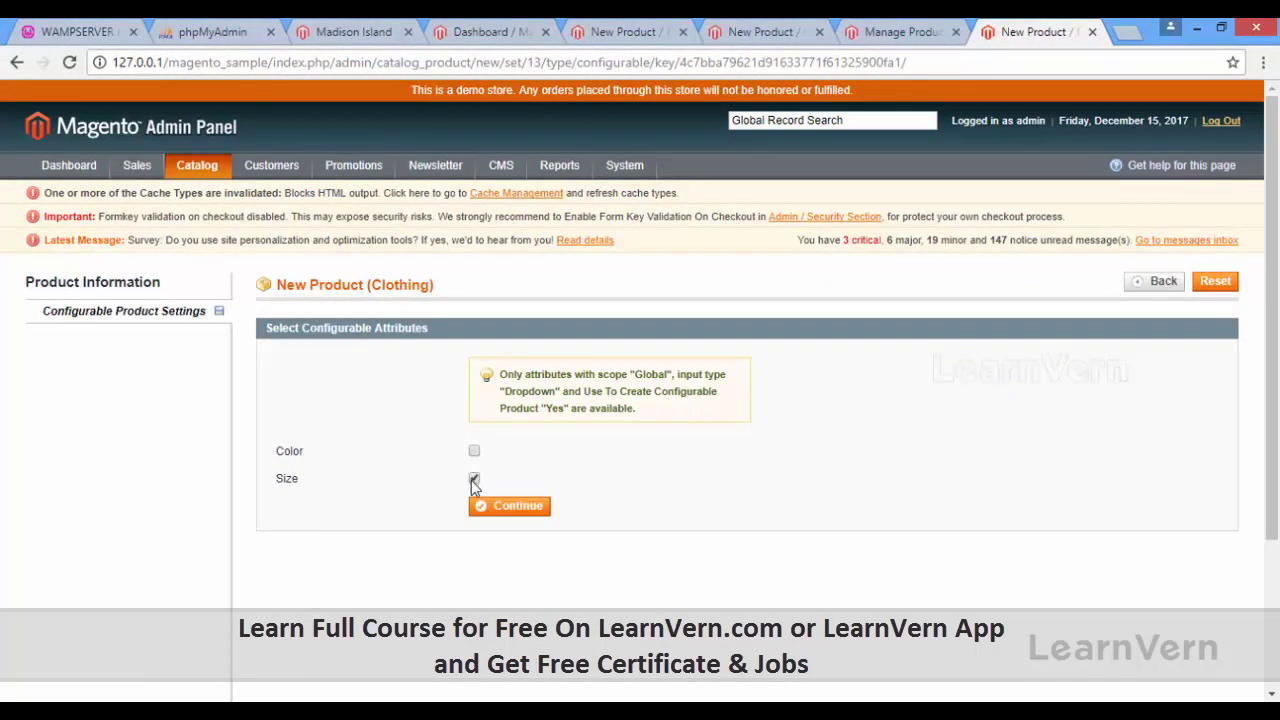
{"action": "left_click", "coordinate": [510, 512]}
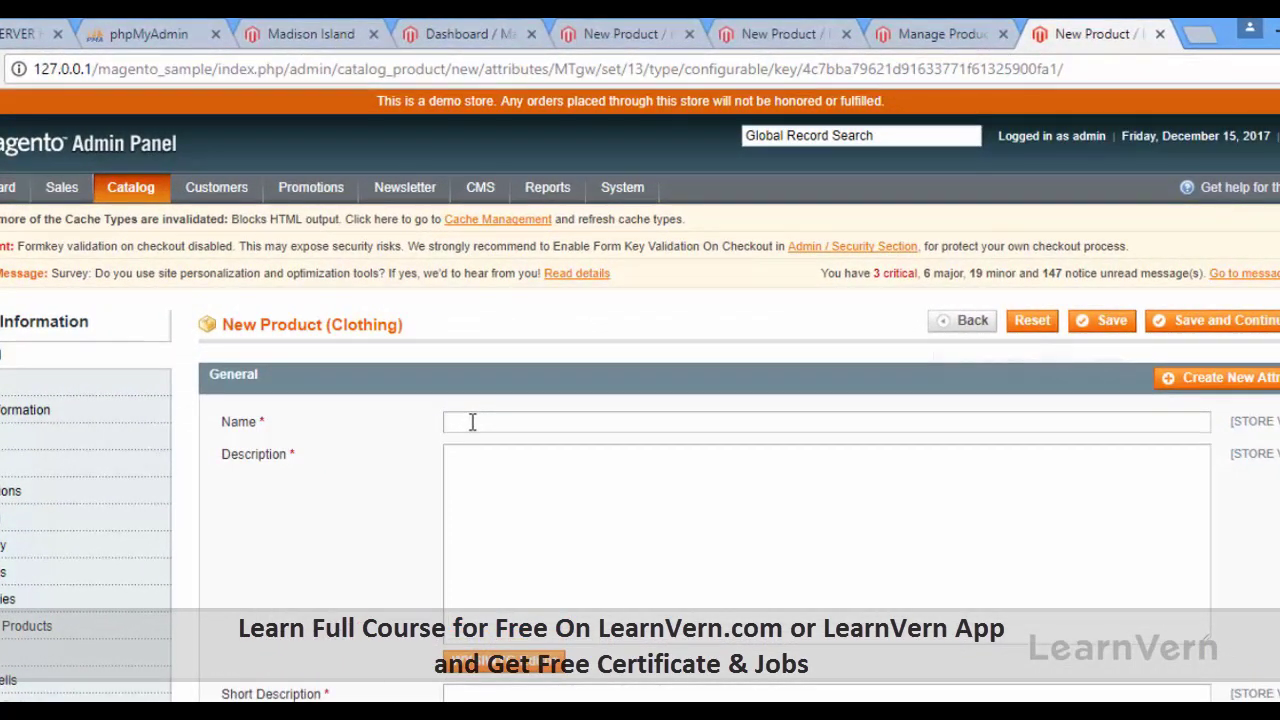
Enter Tshirt as the product's name, description and short description
{"action": "type", "text": "Tsh"}
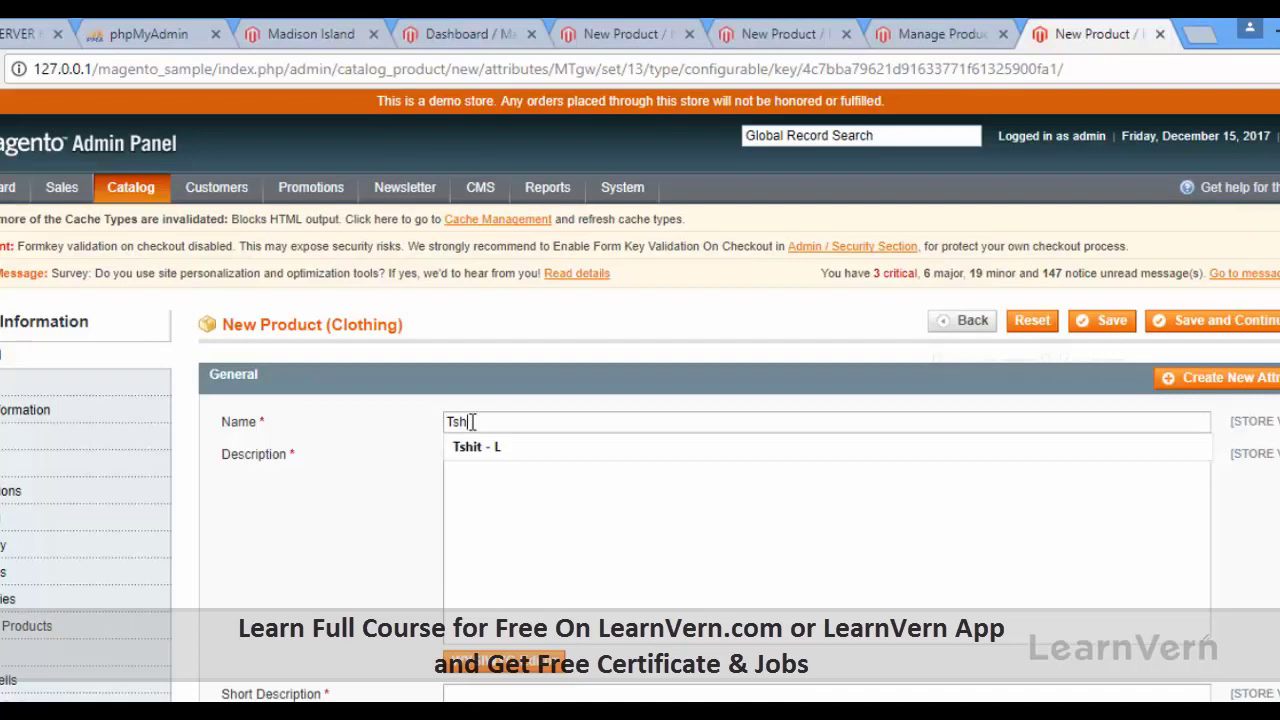
{"action": "type", "text": "irt"}
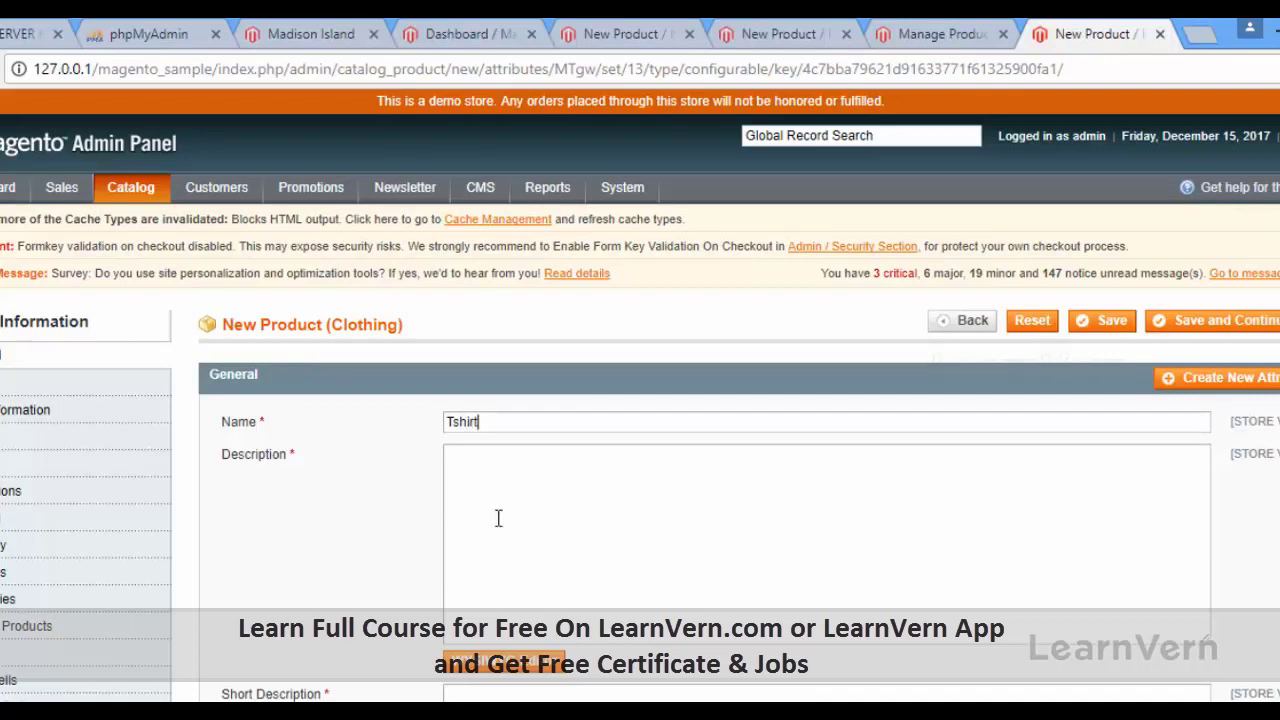
{"action": "left_click_drag", "start_coordinate": [503, 421], "coordinate": [345, 429]}
{"action": "key", "text": "ctrl+c"}
{"action": "left_click", "coordinate": [459, 474]}
{"action": "key", "text": "ctrl+v"}
{"action": "scroll", "coordinate": [515, 561], "scroll_direction": "down", "scroll_amount": 2}
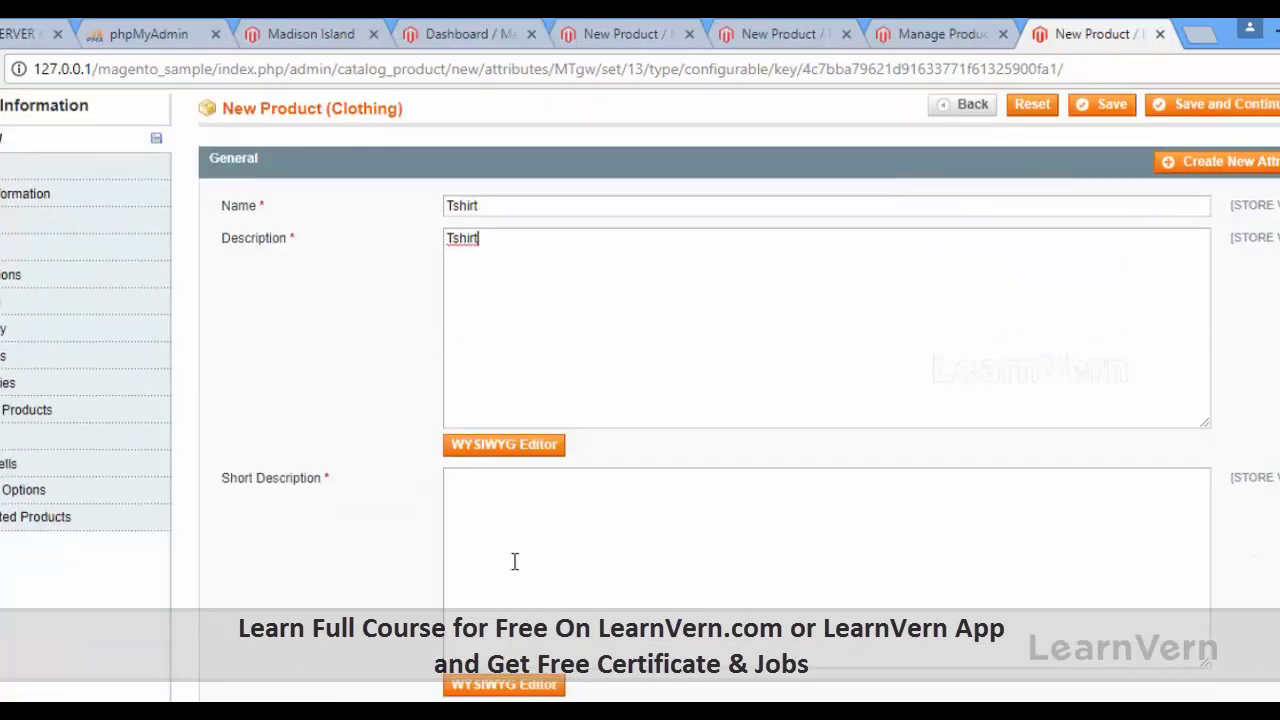
{"action": "left_click", "coordinate": [517, 517]}
{"action": "key", "text": "ctrl+v"}
Set the product's SKU to tshirt and its status to Enabled
{"action": "scroll", "coordinate": [509, 540], "scroll_direction": "down", "scroll_amount": 3}
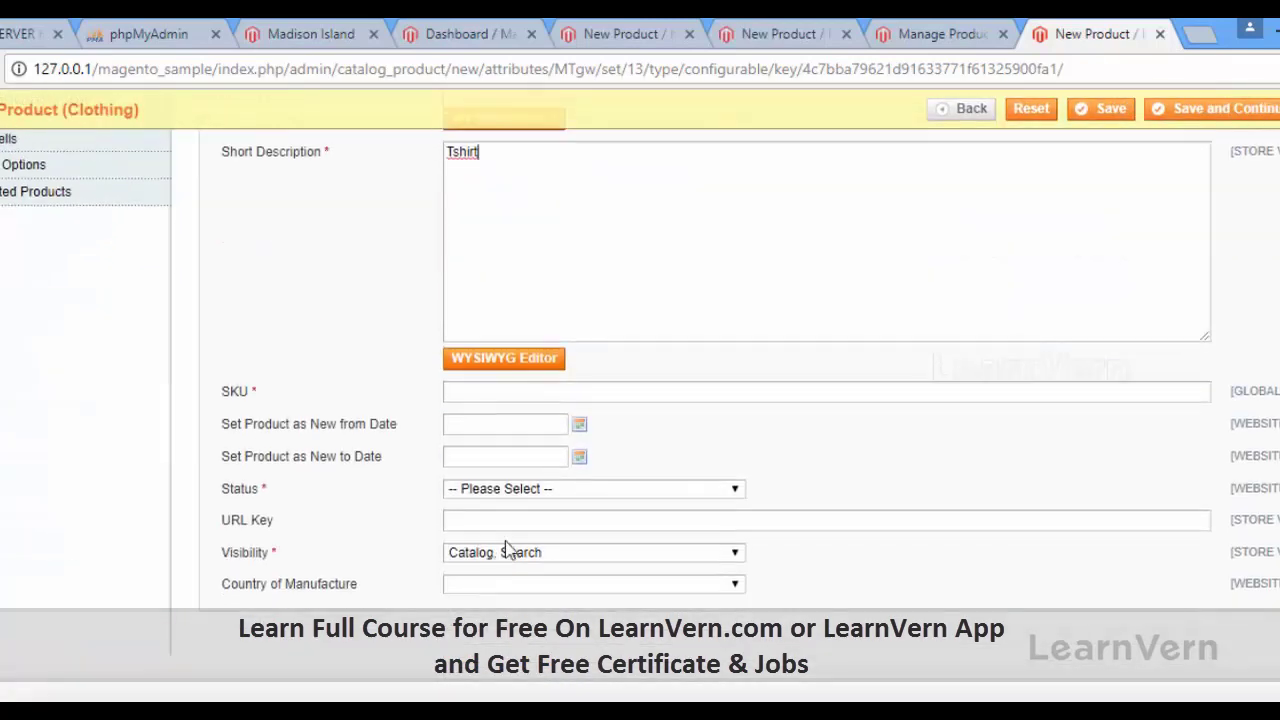
{"action": "type", "text": "tshirt"}
{"action": "left_click", "coordinate": [528, 494]}
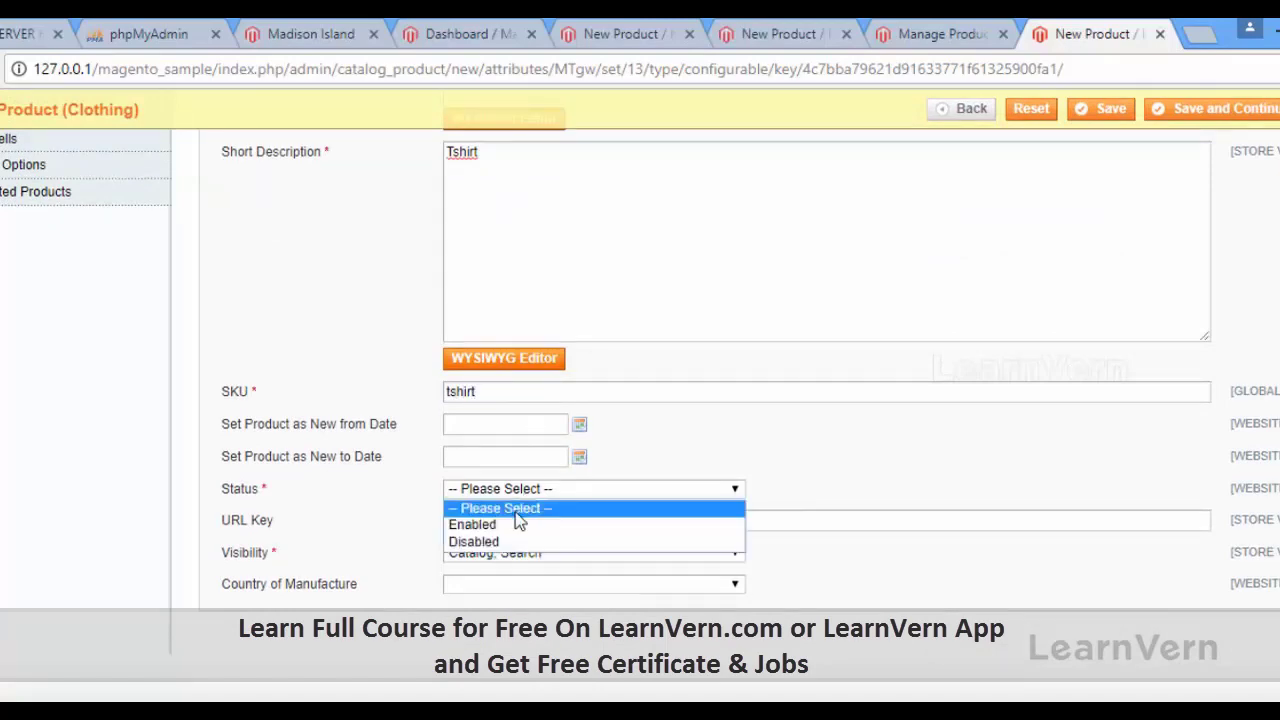
{"action": "left_click", "coordinate": [514, 524]}
Set the product's price to 50 USD and its tax class to Taxable Goods
{"action": "scroll", "coordinate": [512, 557], "scroll_direction": "up", "scroll_amount": 10}
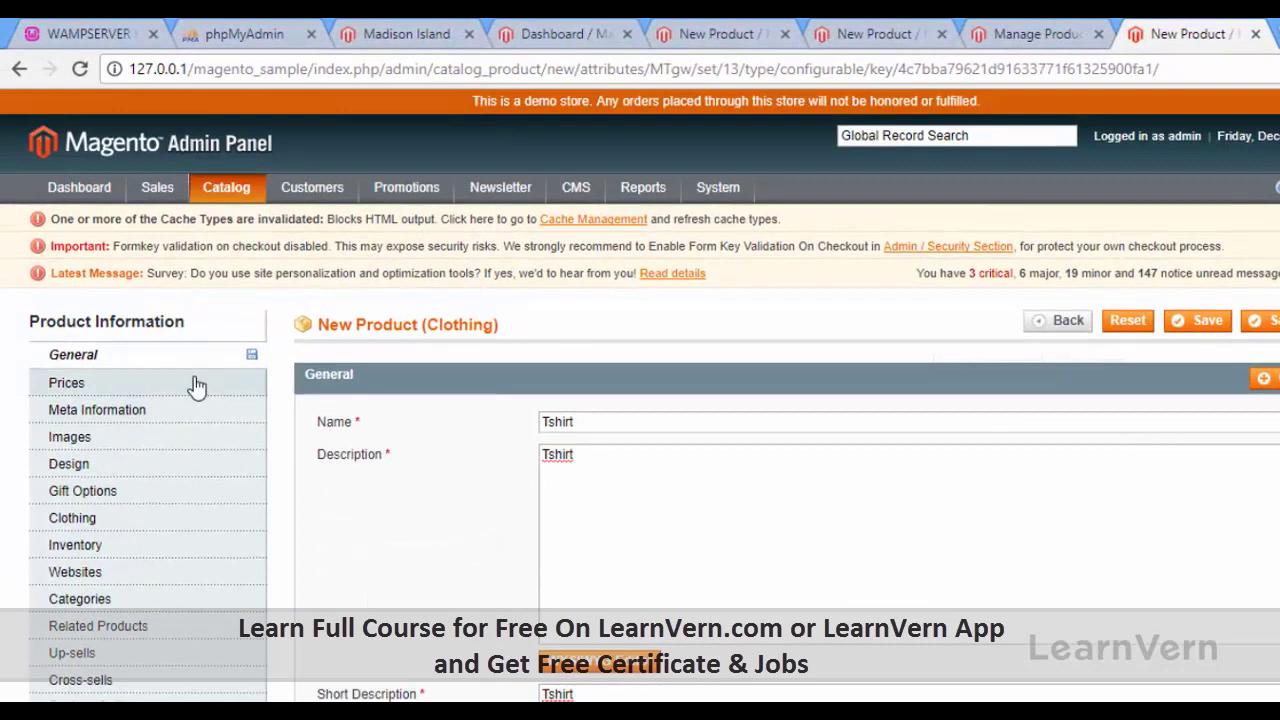
{"action": "left_click", "coordinate": [197, 387]}
{"action": "left_click", "coordinate": [585, 428]}
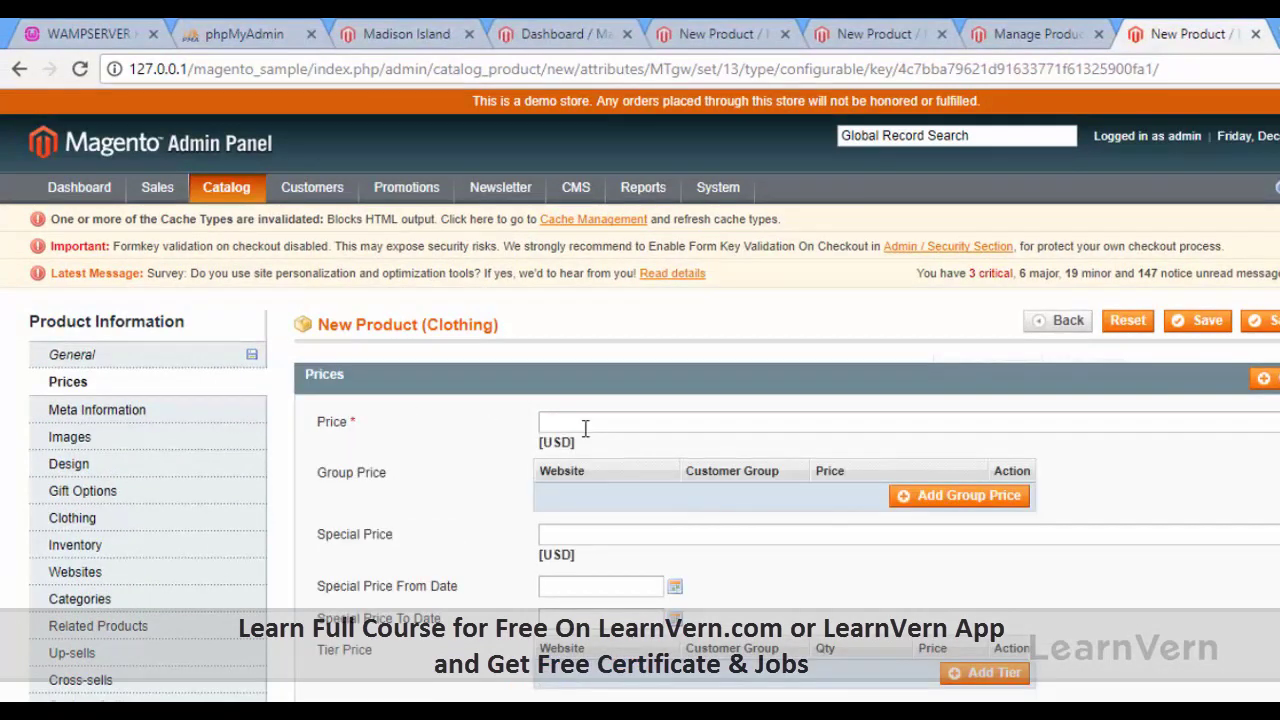
{"action": "type", "text": "50"}
{"action": "scroll", "coordinate": [570, 415], "scroll_direction": "down", "scroll_amount": 3}
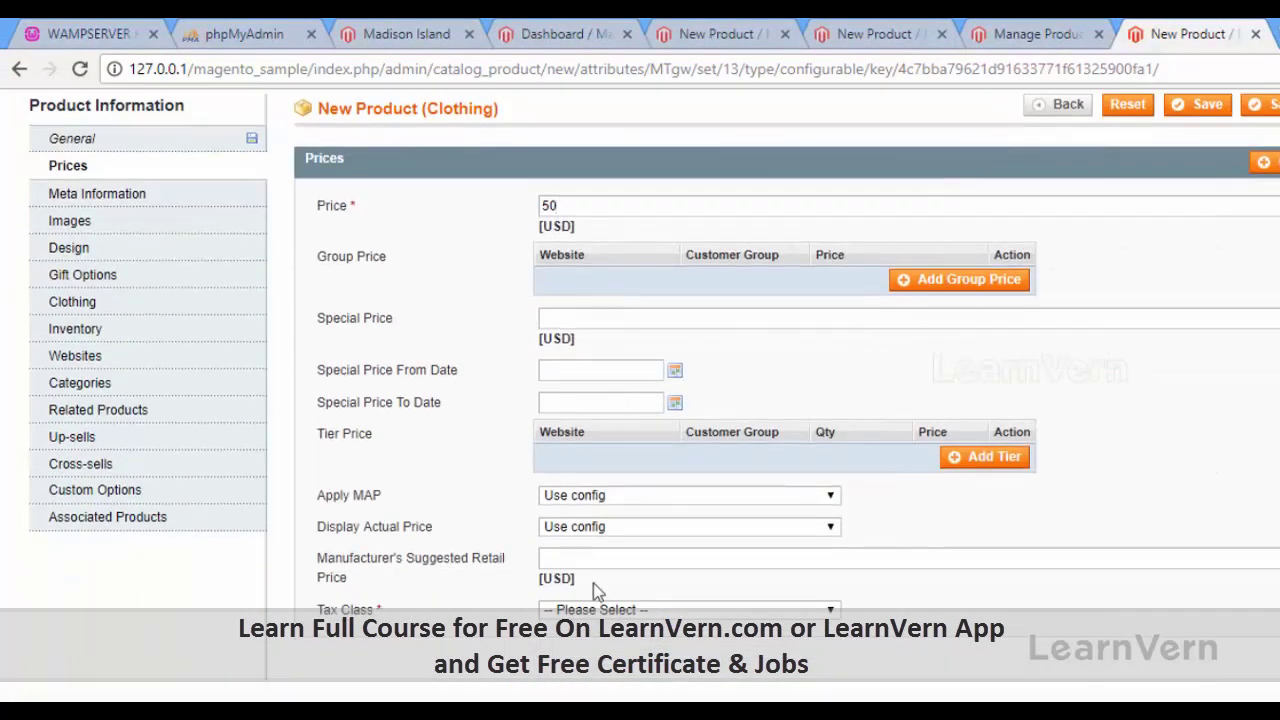
{"action": "left_click", "coordinate": [599, 609]}
{"action": "left_click", "coordinate": [590, 661]}
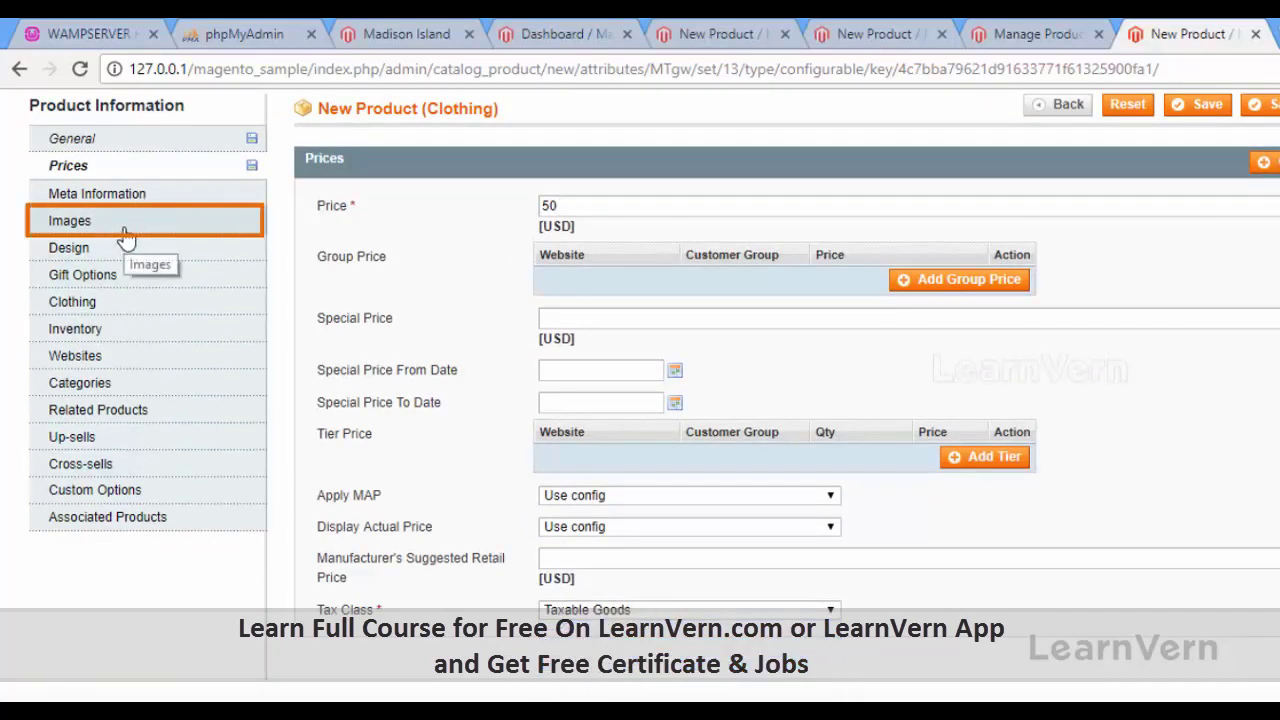
Choose Tees as the type in the product's clothing attributes
{"action": "left_click", "coordinate": [90, 300]}
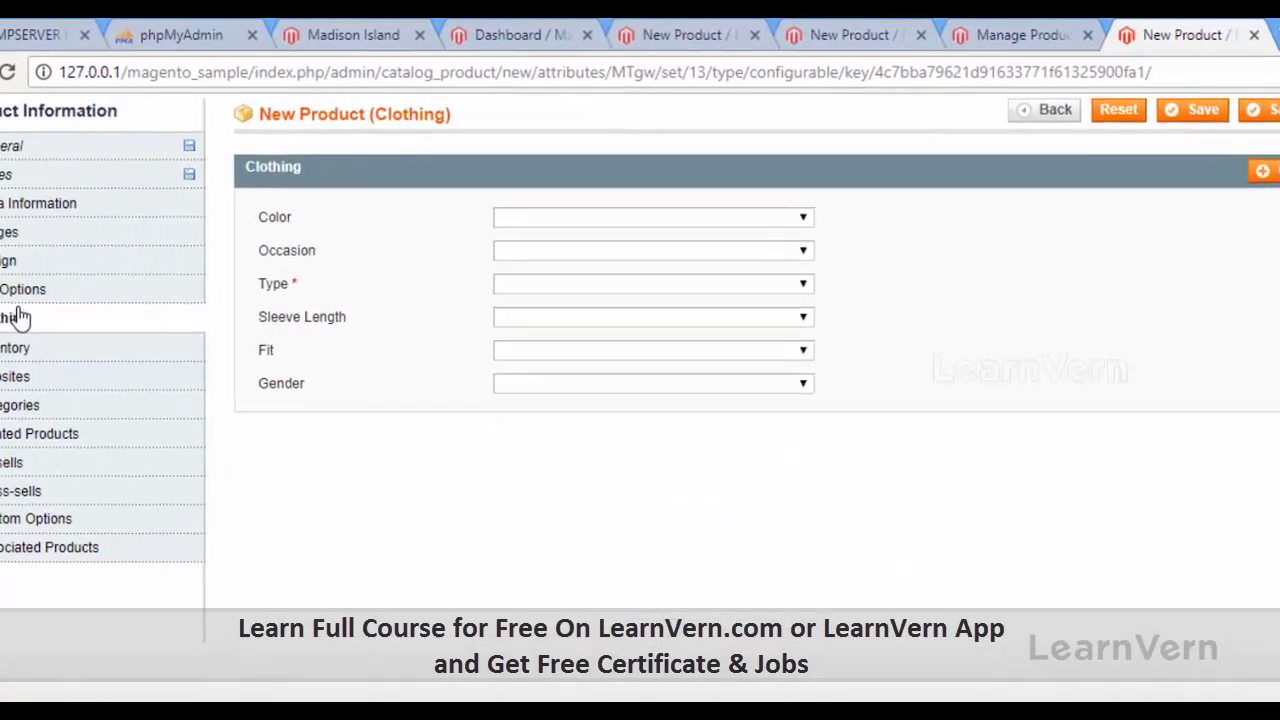
{"action": "left_click", "coordinate": [548, 285]}
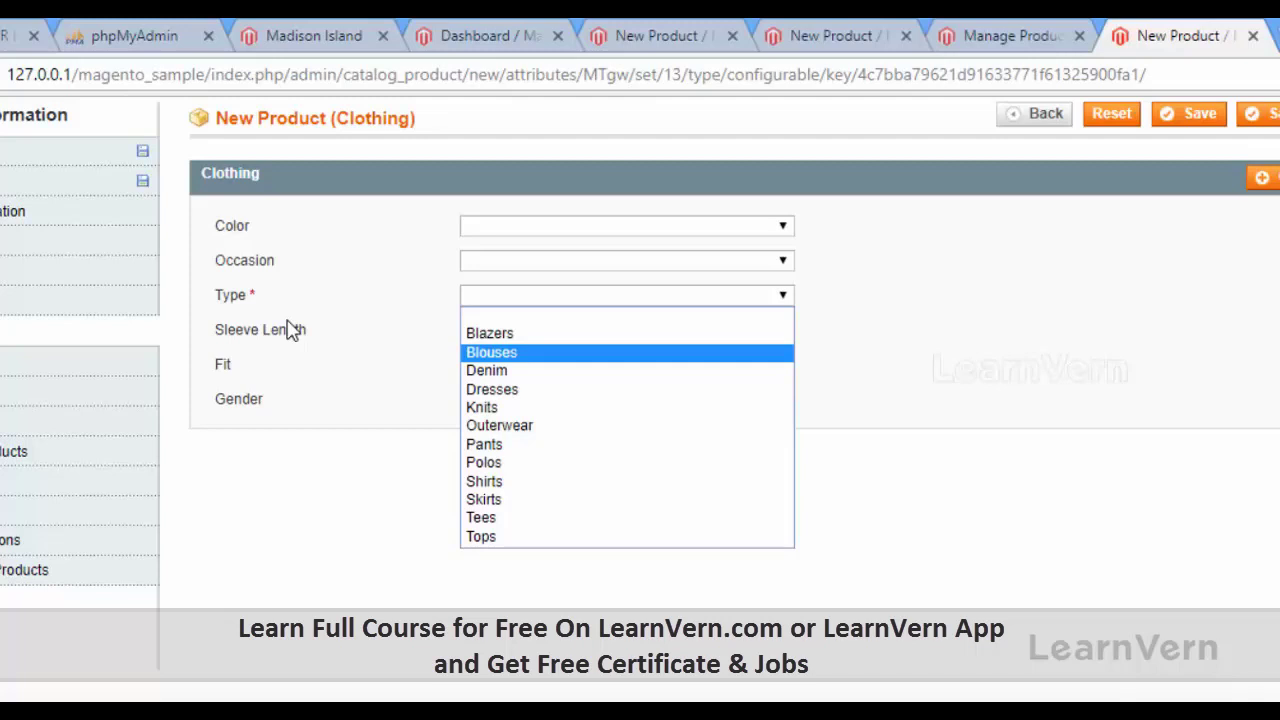
{"action": "left_click", "coordinate": [484, 517]}
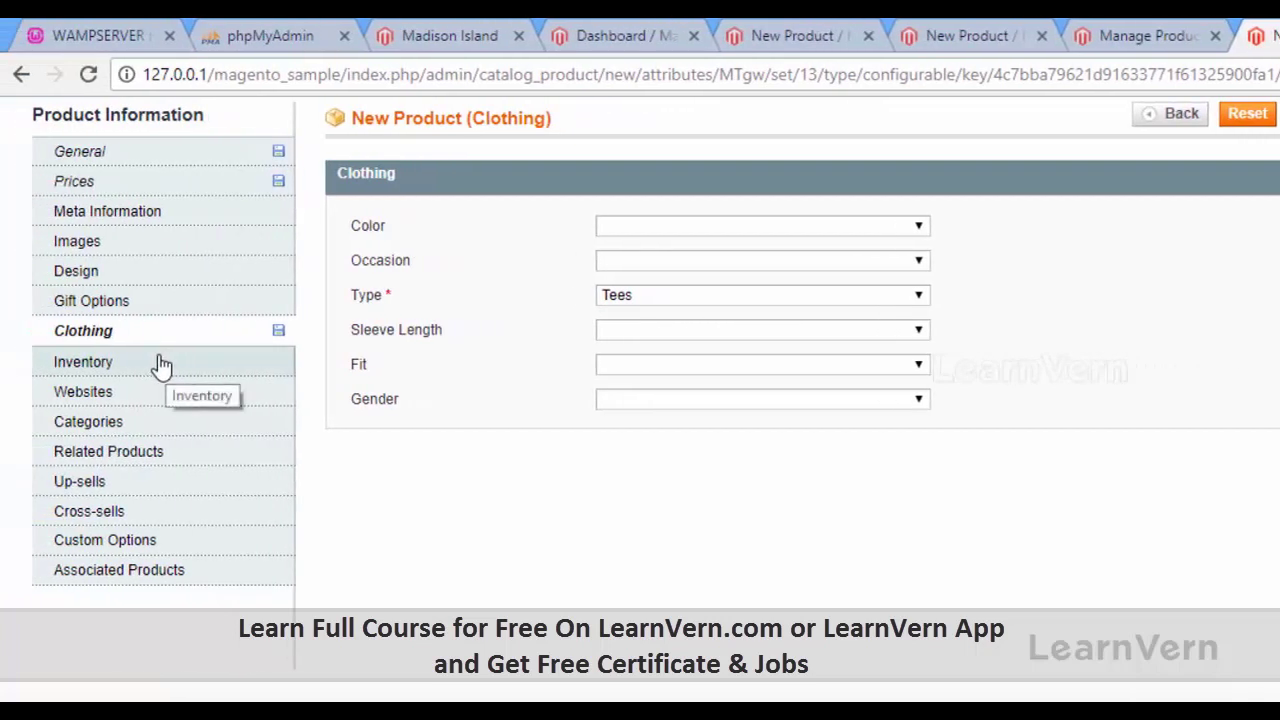
Set the product's stock availability to In Stock in its inventory settings
{"action": "left_click", "coordinate": [163, 366]}
{"action": "left_click", "coordinate": [663, 338]}
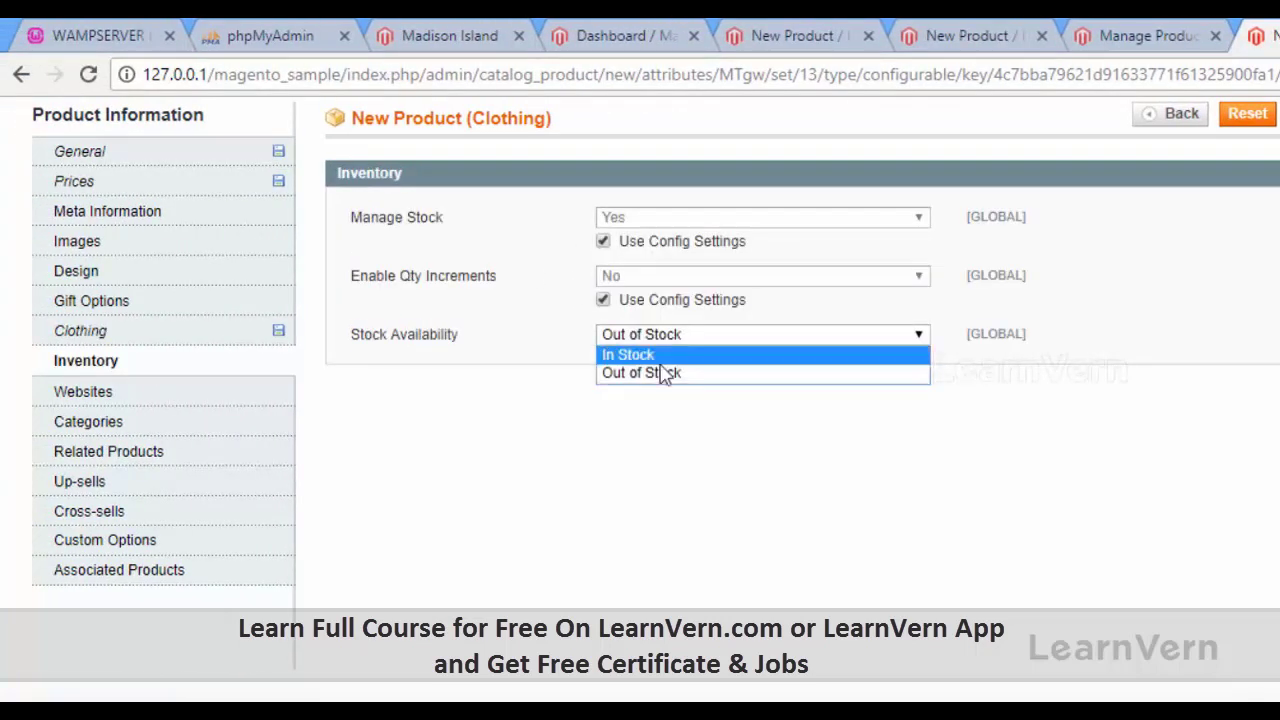
{"action": "left_click", "coordinate": [653, 356]}
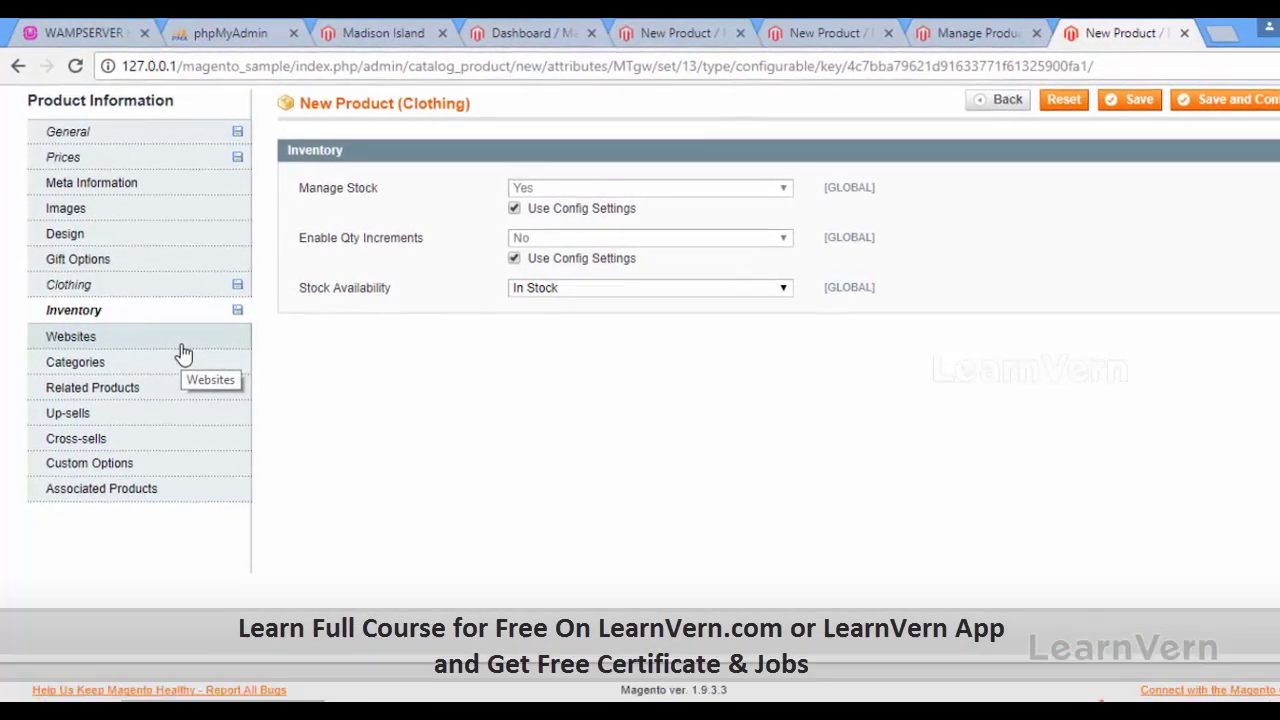
Assign the product to the Main Website and the VIP category
{"action": "left_click", "coordinate": [183, 353]}
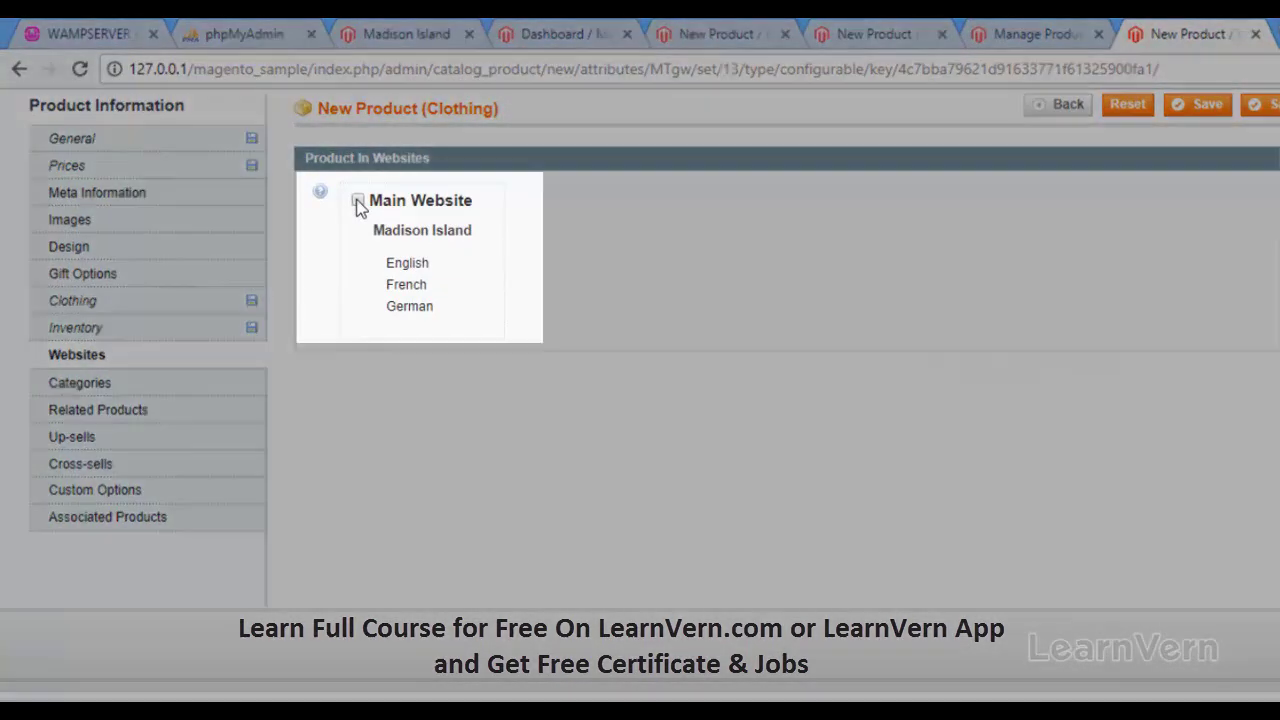
{"action": "left_click", "coordinate": [358, 202]}
{"action": "left_click", "coordinate": [133, 390]}
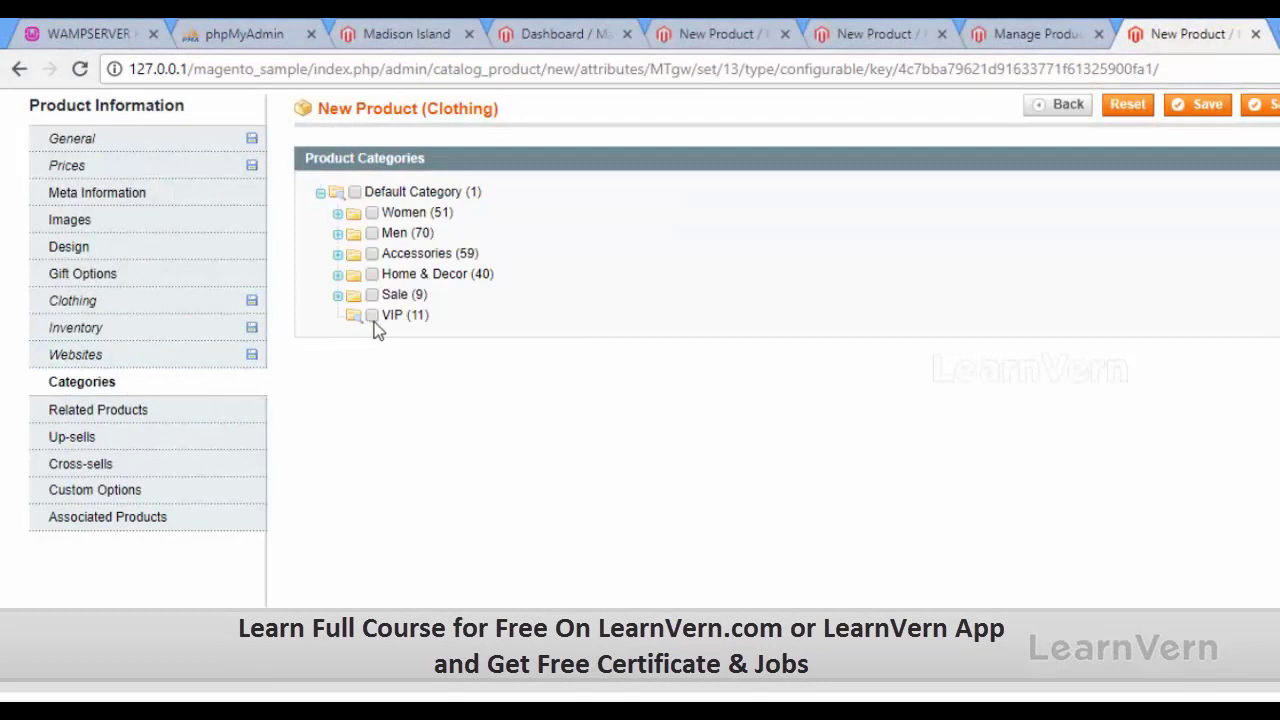
{"action": "left_click", "coordinate": [371, 315]}
View the product's associated products section and try to save the product while keeping it open for editing
{"action": "left_click", "coordinate": [158, 536]}
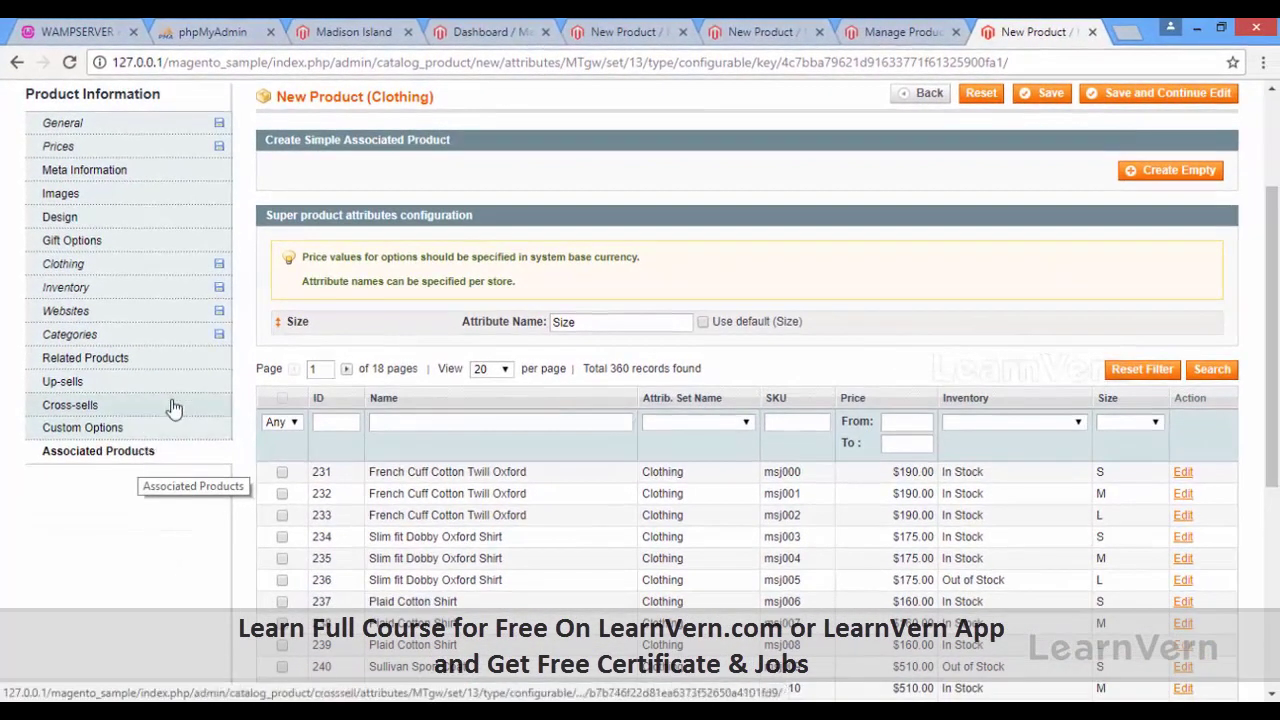
{"action": "scroll", "coordinate": [490, 360], "scroll_direction": "up", "scroll_amount": 3}
{"action": "left_click", "coordinate": [1118, 281]}
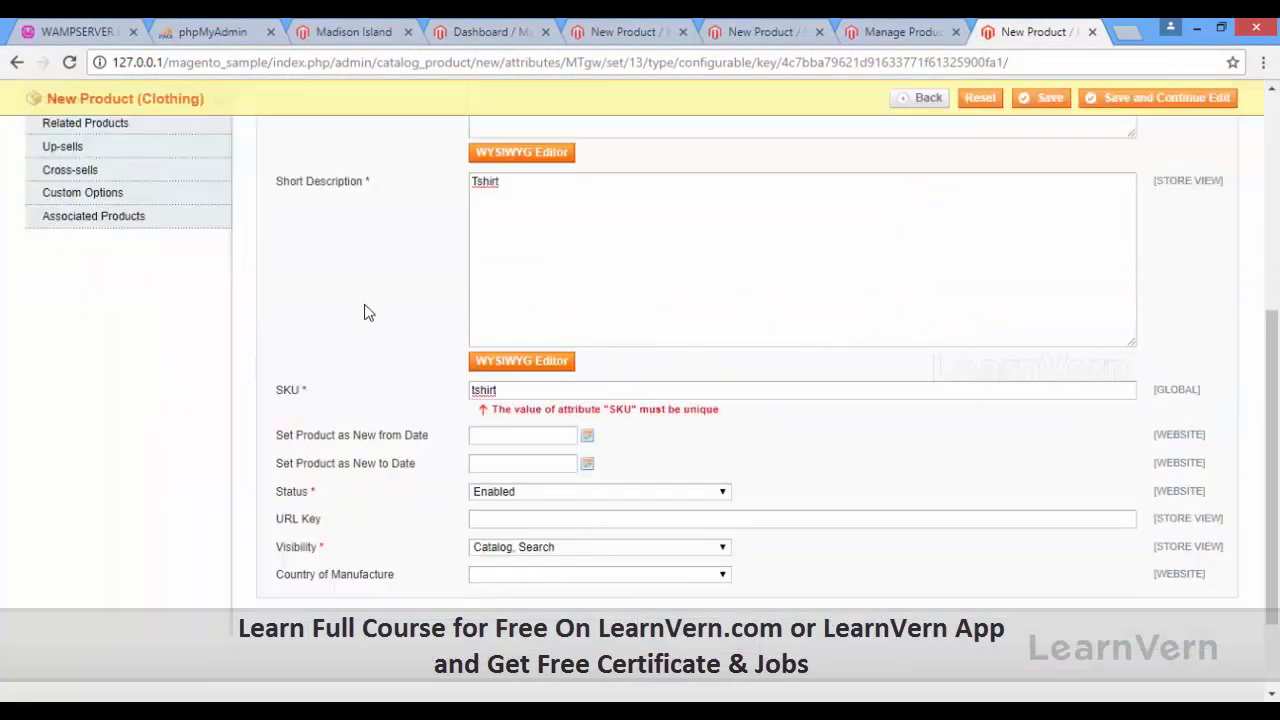
Change the product's SKU to tshirt-new and save the product, keeping it open for editing
{"action": "scroll", "coordinate": [371, 349], "scroll_direction": "up", "scroll_amount": 3}
{"action": "scroll", "coordinate": [371, 349], "scroll_direction": "down", "scroll_amount": 2}
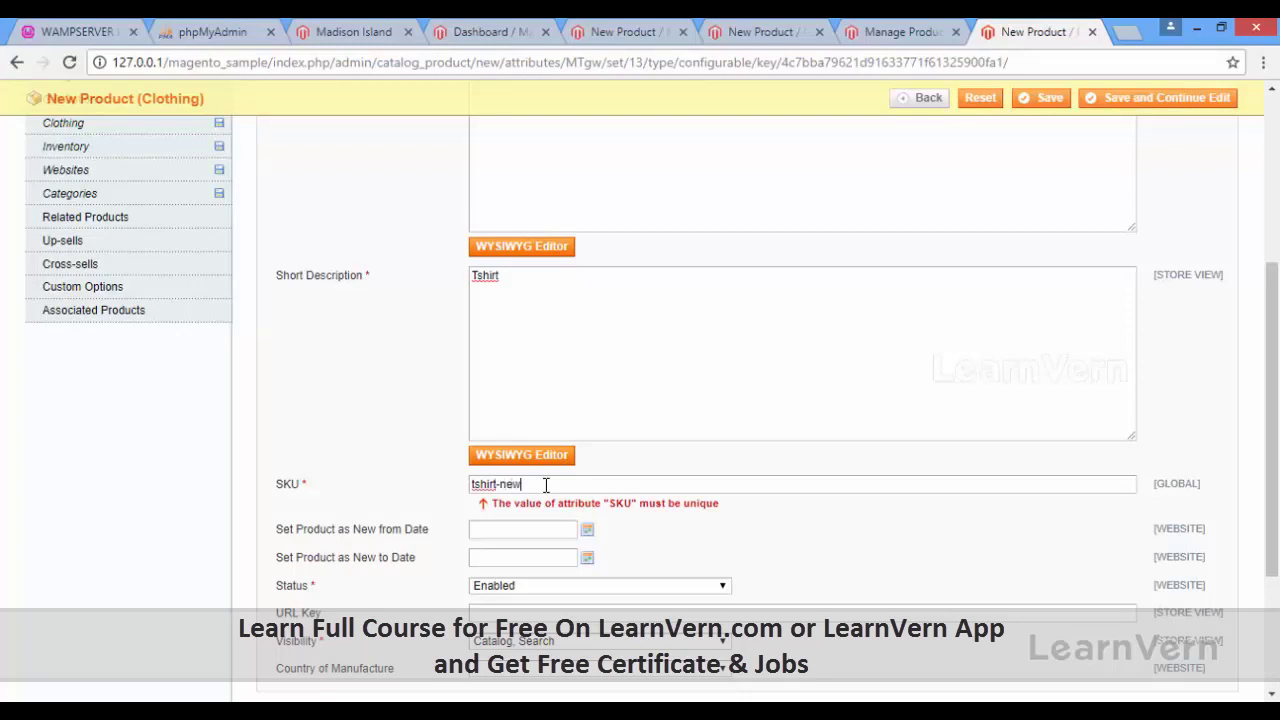
{"action": "left_click", "coordinate": [1135, 103]}
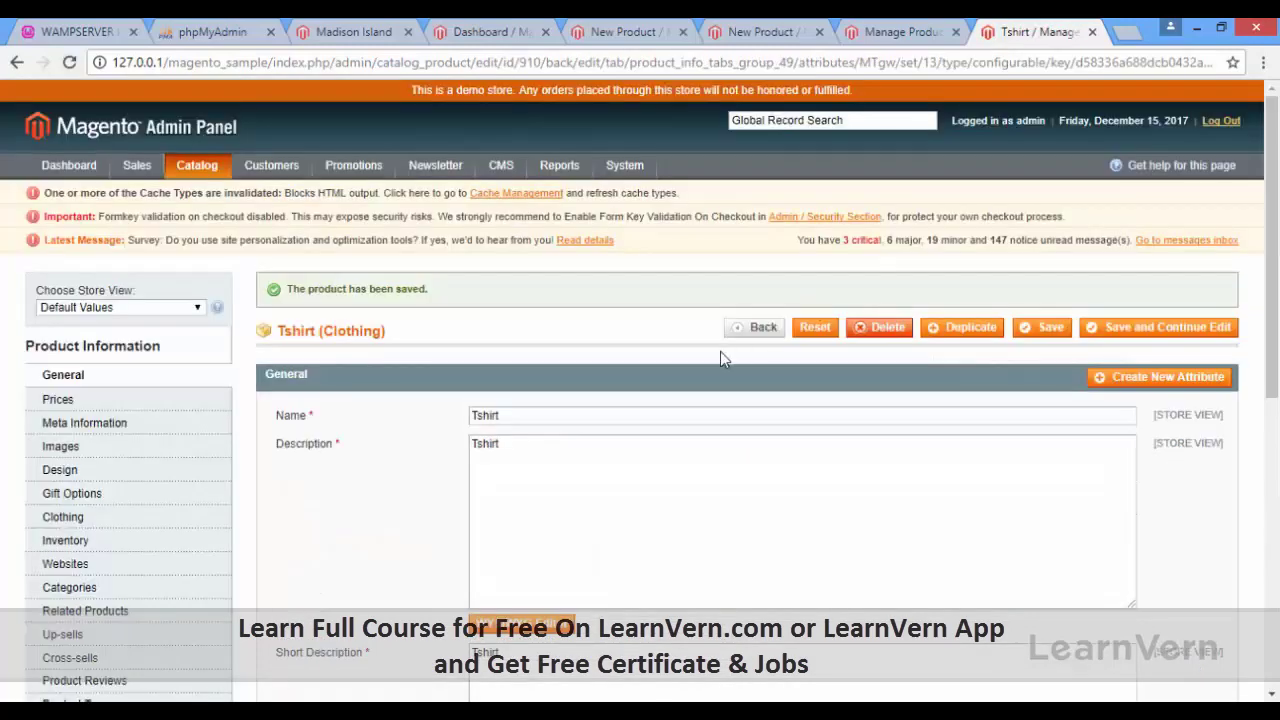
In the product's associated products section, set the quick simple product's weight to 1 and its status to Enabled
{"action": "scroll", "coordinate": [726, 350], "scroll_direction": "down", "scroll_amount": 2}
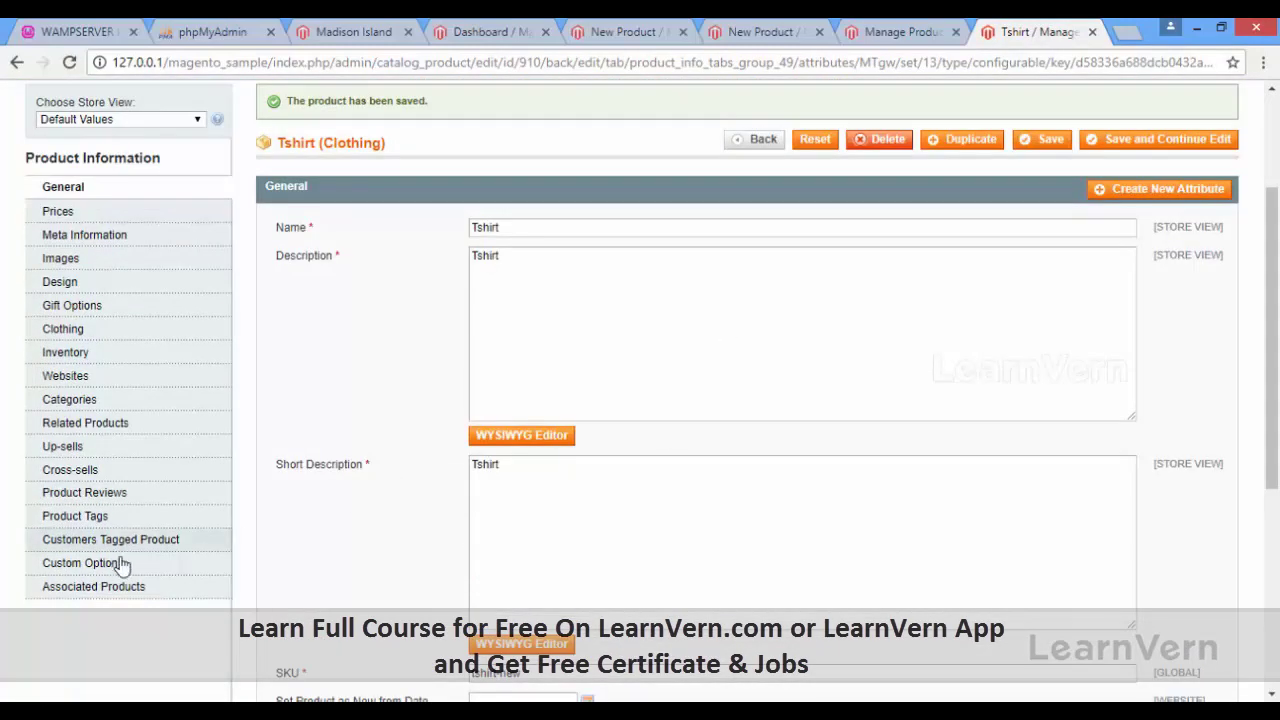
{"action": "left_click", "coordinate": [110, 588]}
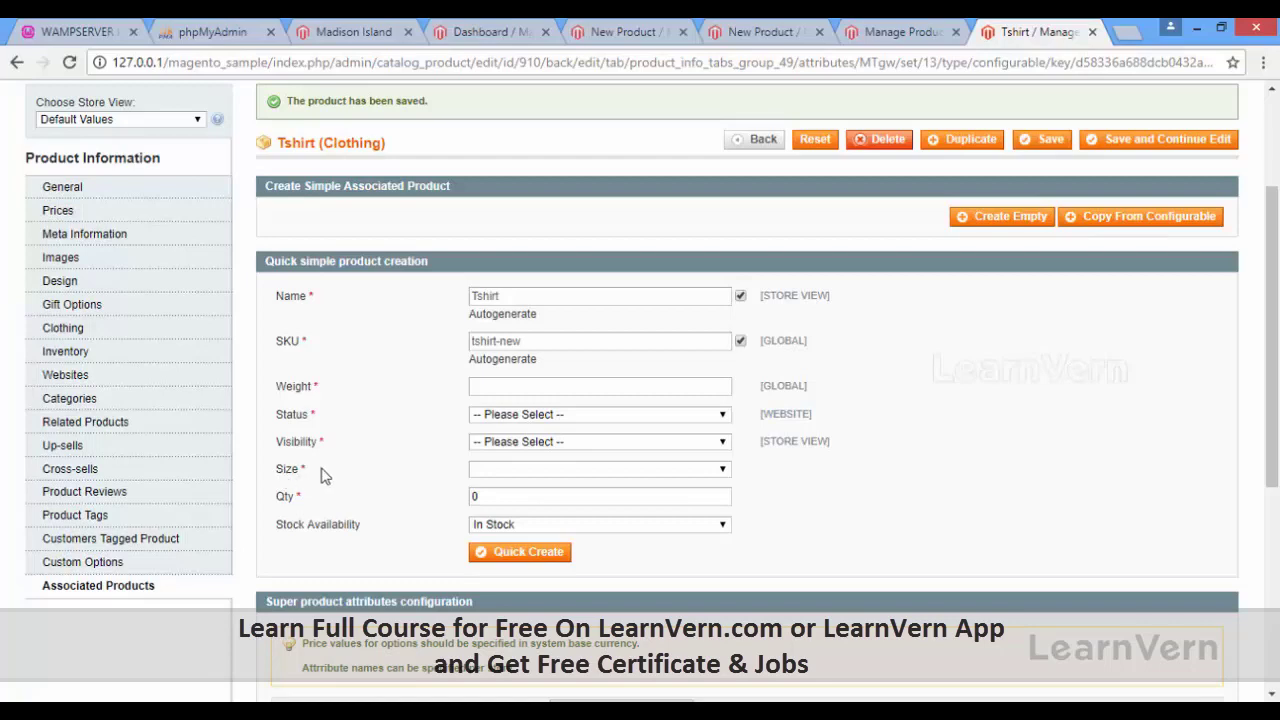
{"action": "scroll", "coordinate": [375, 393], "scroll_direction": "down", "scroll_amount": 1}
{"action": "scroll", "coordinate": [373, 393], "scroll_direction": "down", "scroll_amount": 5}
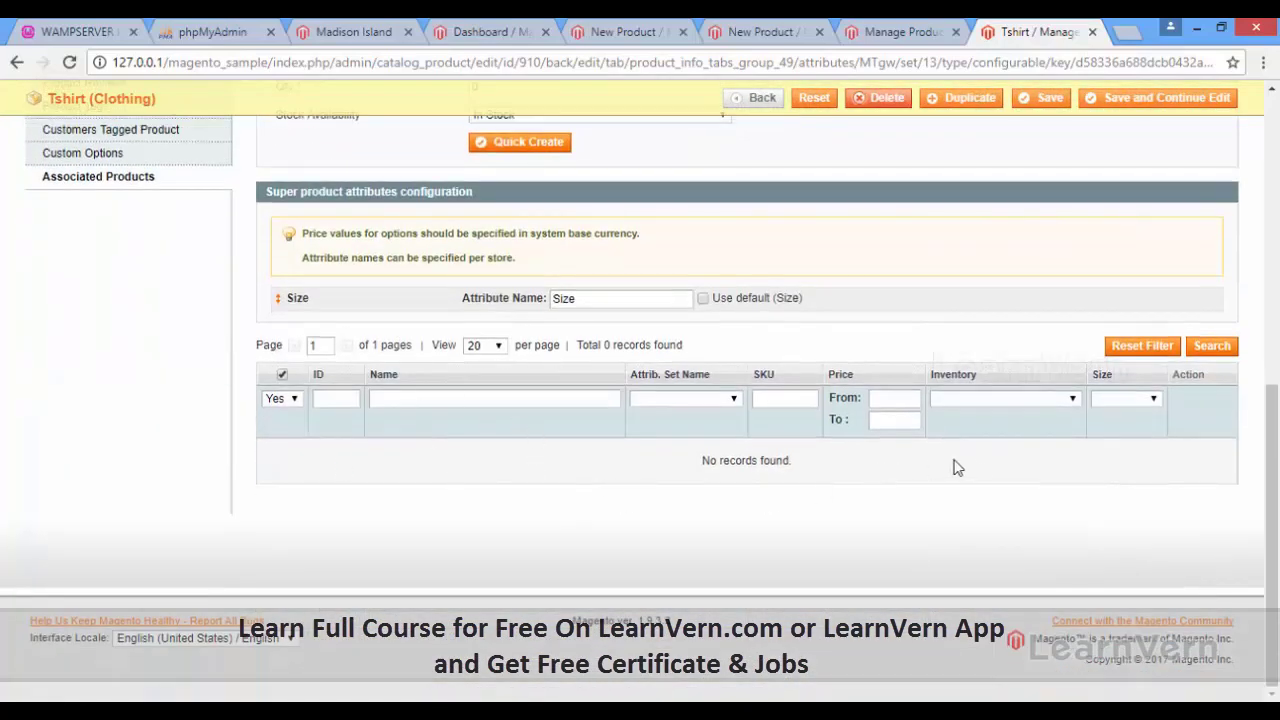
{"action": "scroll", "coordinate": [610, 481], "scroll_direction": "up", "scroll_amount": 5}
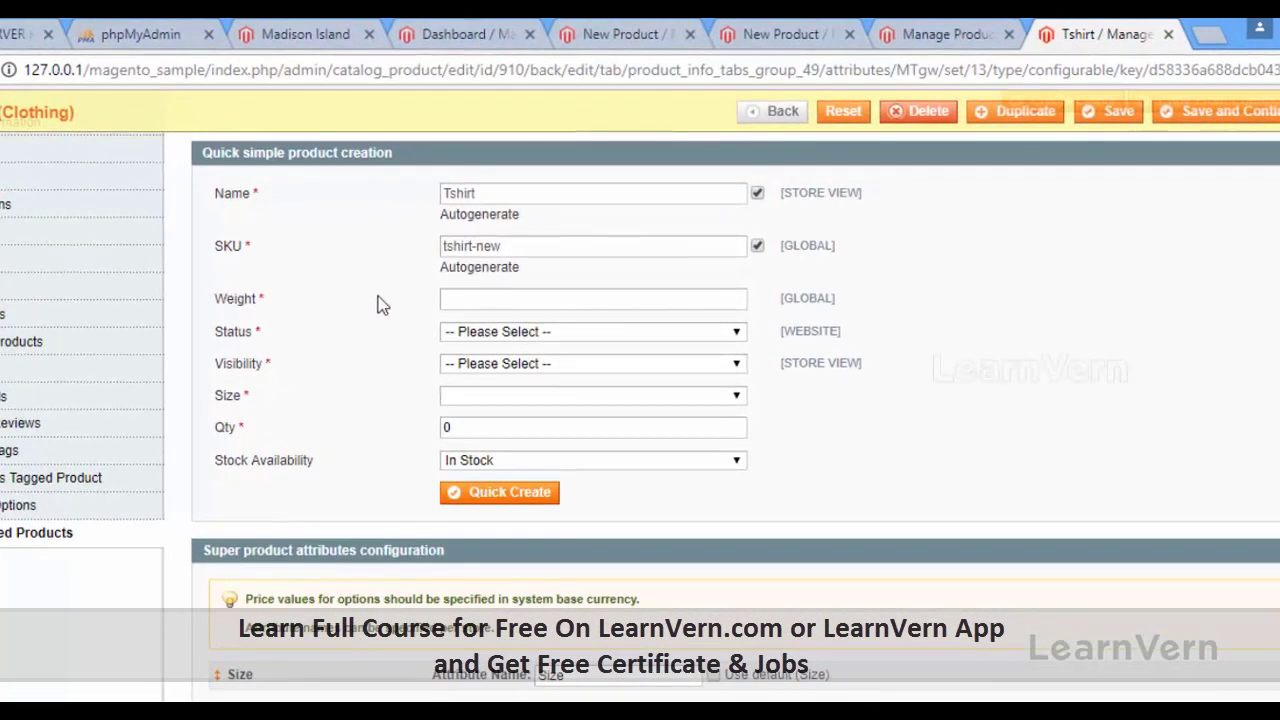
{"action": "left_click", "coordinate": [486, 331]}
{"action": "left_click", "coordinate": [474, 368]}
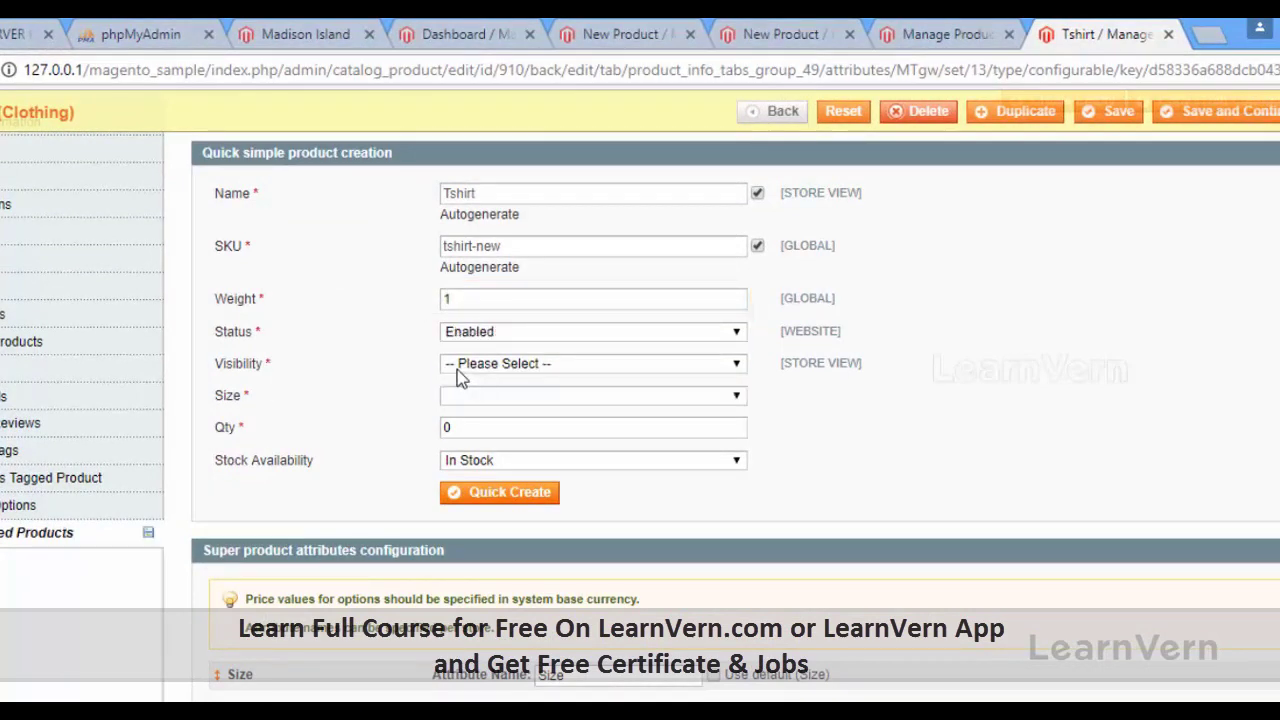
Set the quick simple product's visibility to Not Visible Individually and its size to L
{"action": "left_click", "coordinate": [497, 365]}
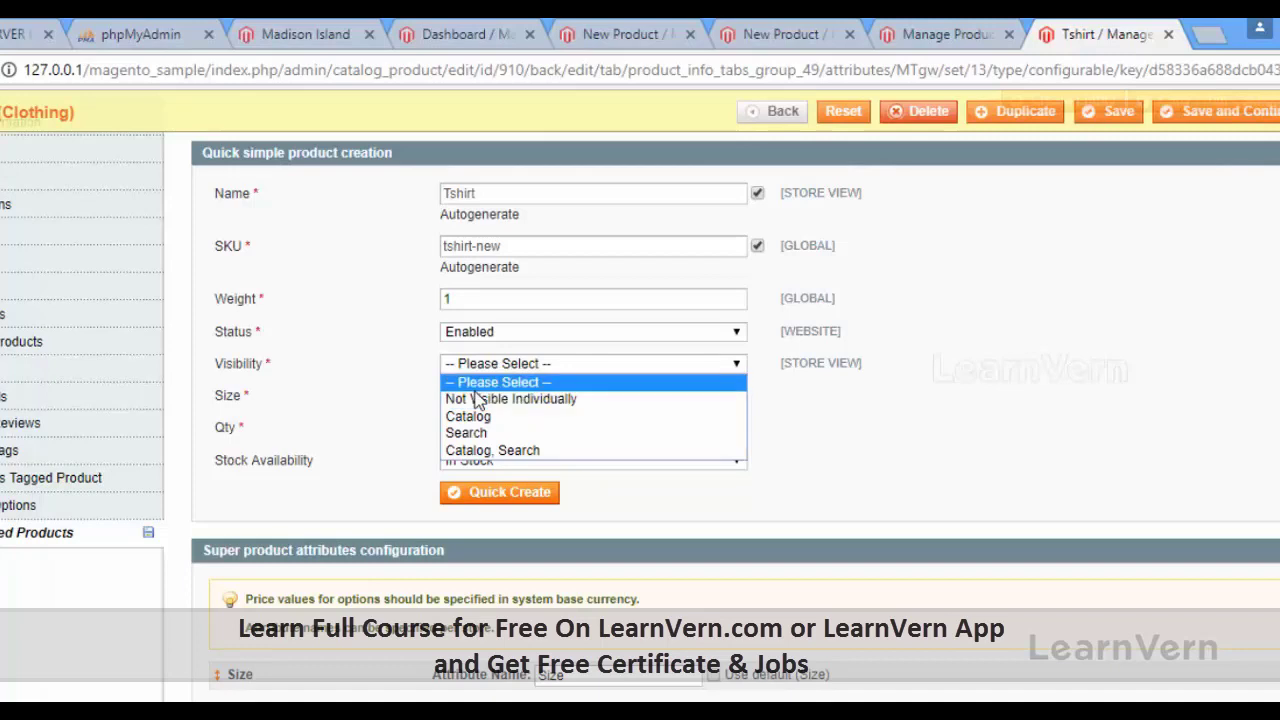
{"action": "left_click", "coordinate": [474, 400]}
{"action": "left_click", "coordinate": [471, 397]}
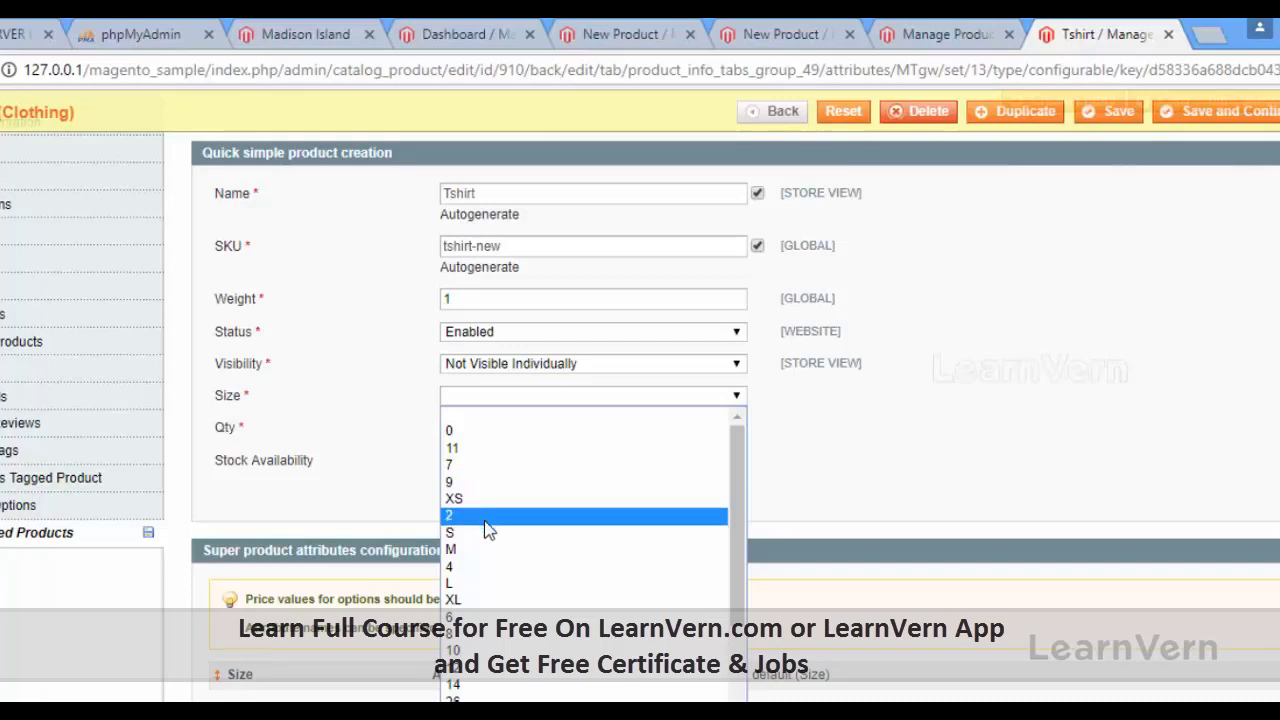
{"action": "left_click", "coordinate": [489, 579]}
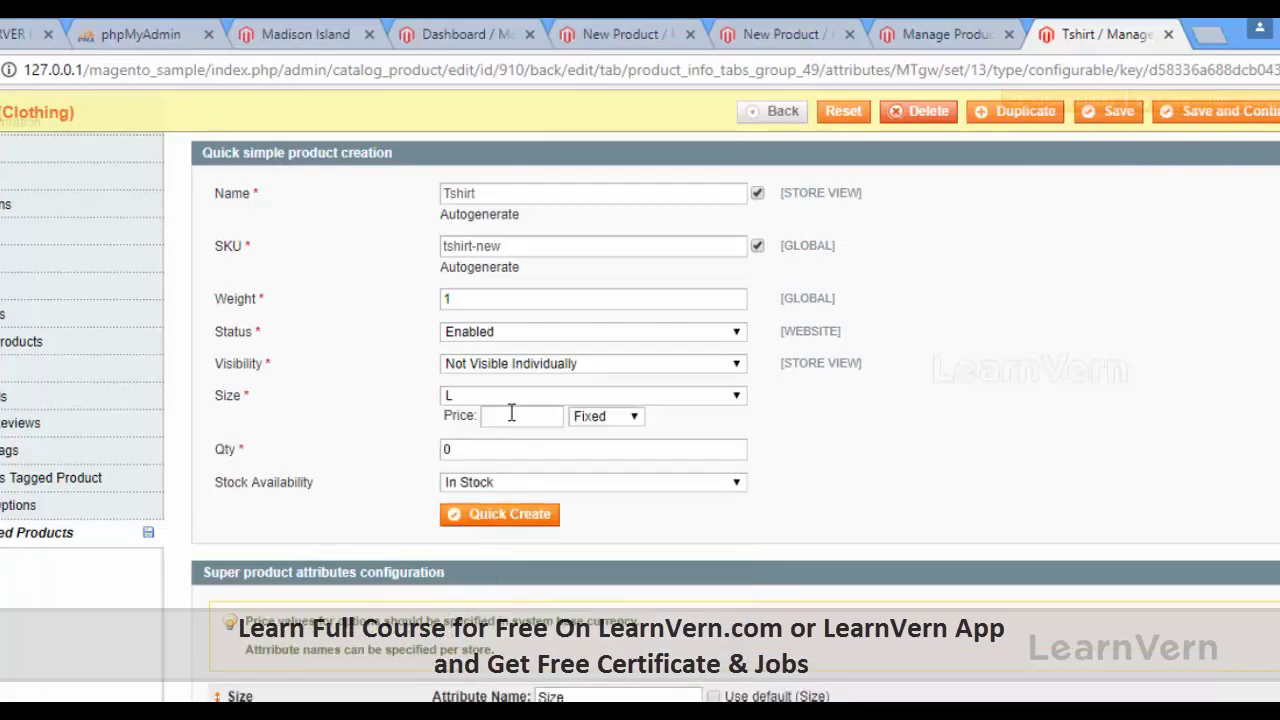
Set the size L product's quantity to 99 and quick create it without an additional price
{"action": "left_click", "coordinate": [512, 414]}
{"action": "scroll", "coordinate": [300, 410], "scroll_direction": "up", "scroll_amount": 1}
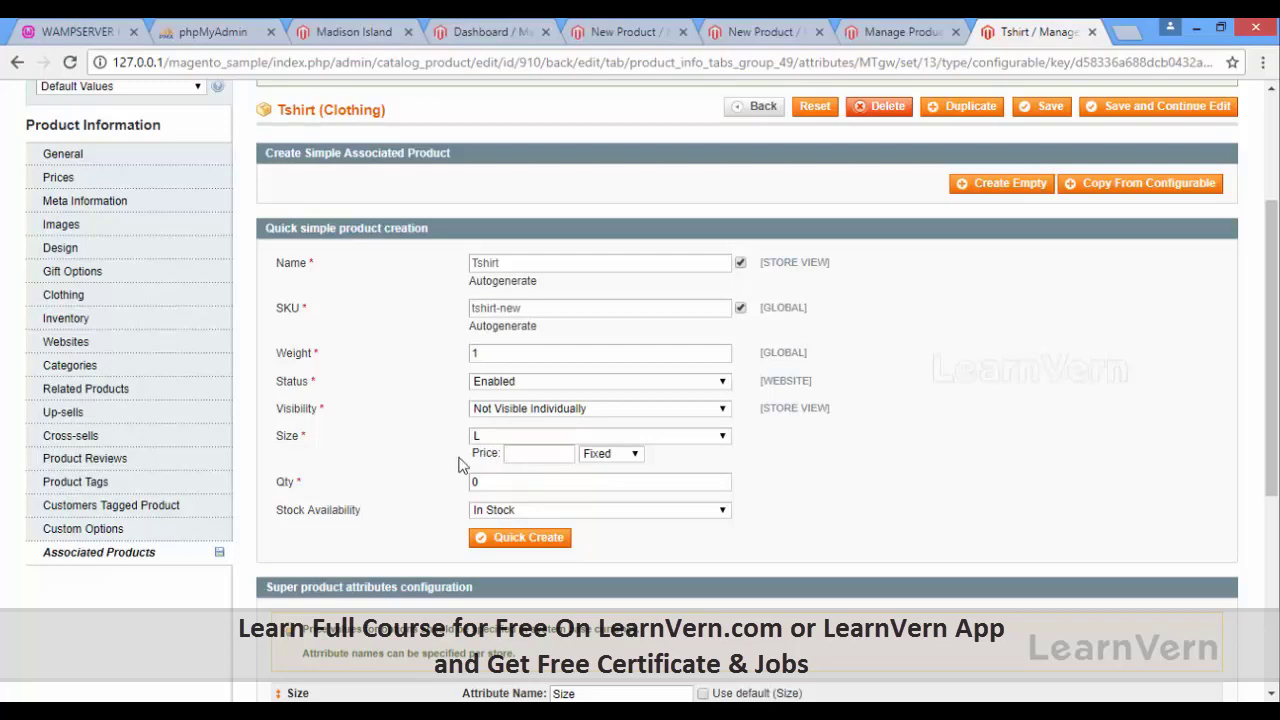
{"action": "scroll", "coordinate": [420, 450], "scroll_direction": "down", "scroll_amount": 1}
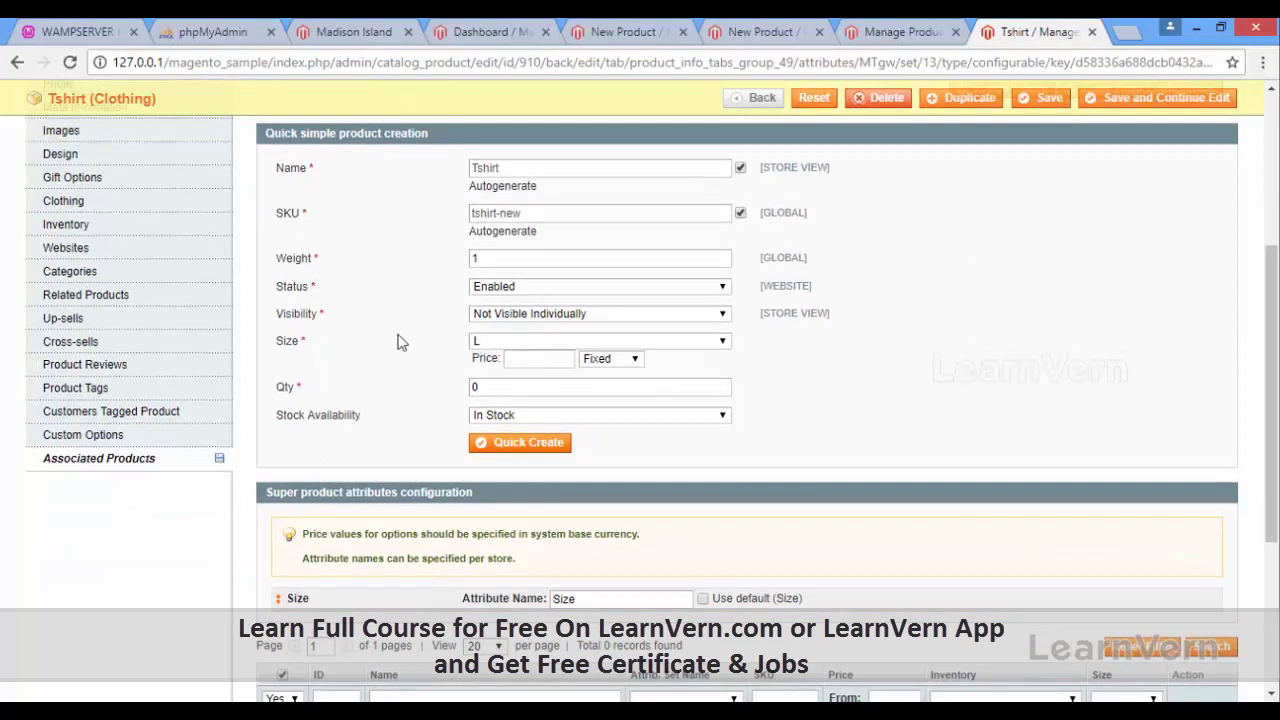
{"action": "left_click", "coordinate": [490, 389]}
{"action": "scroll", "coordinate": [423, 409], "scroll_direction": "down", "scroll_amount": 3}
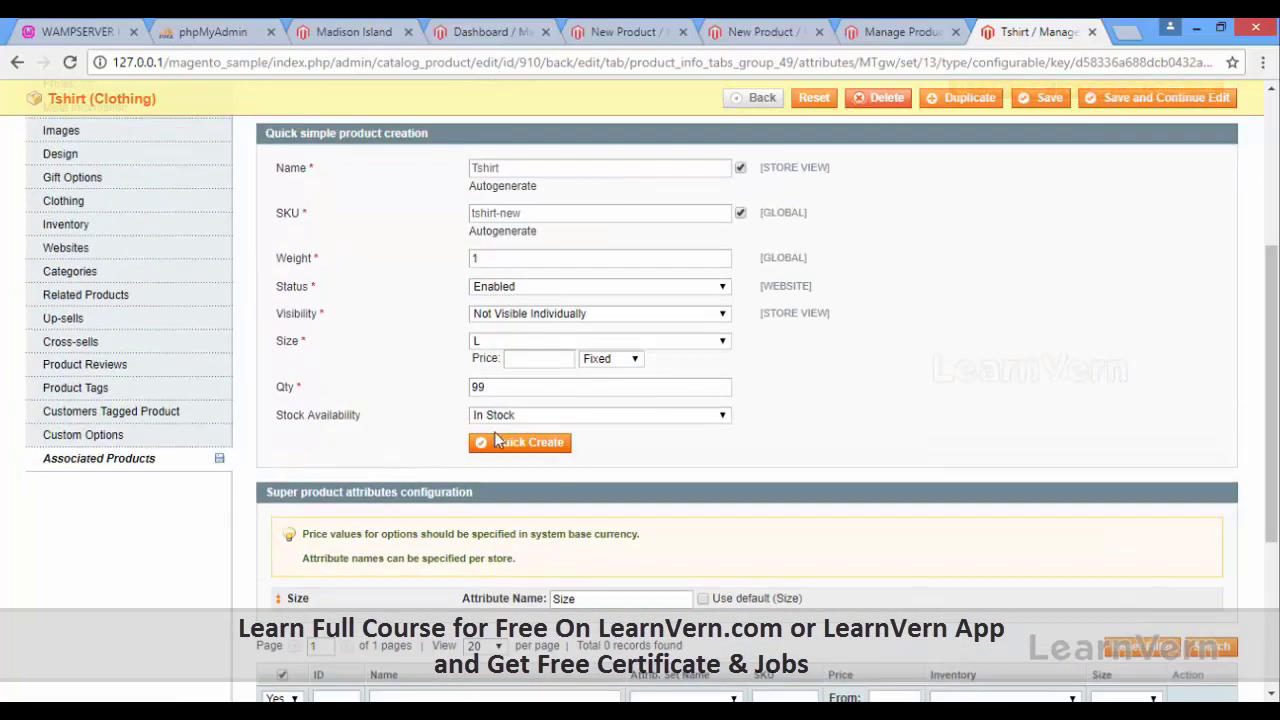
{"action": "left_click", "coordinate": [497, 440]}
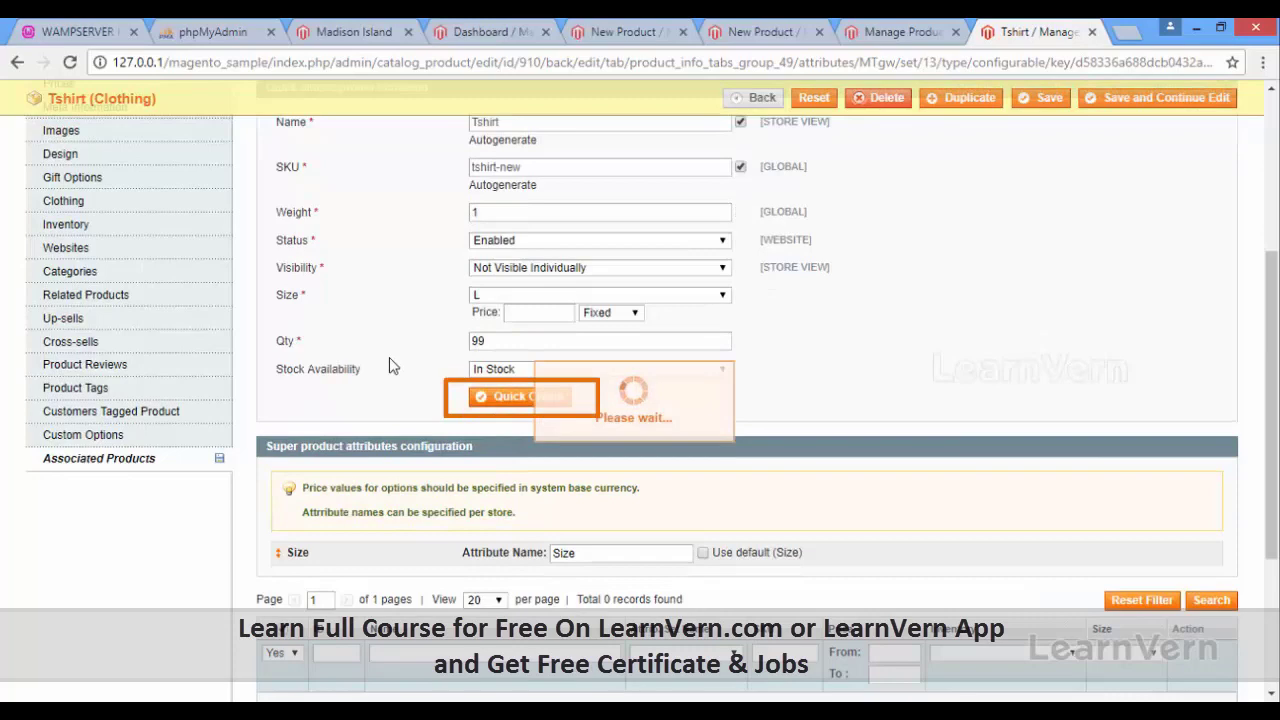
{"action": "scroll", "coordinate": [392, 366], "scroll_direction": "down", "scroll_amount": 2}
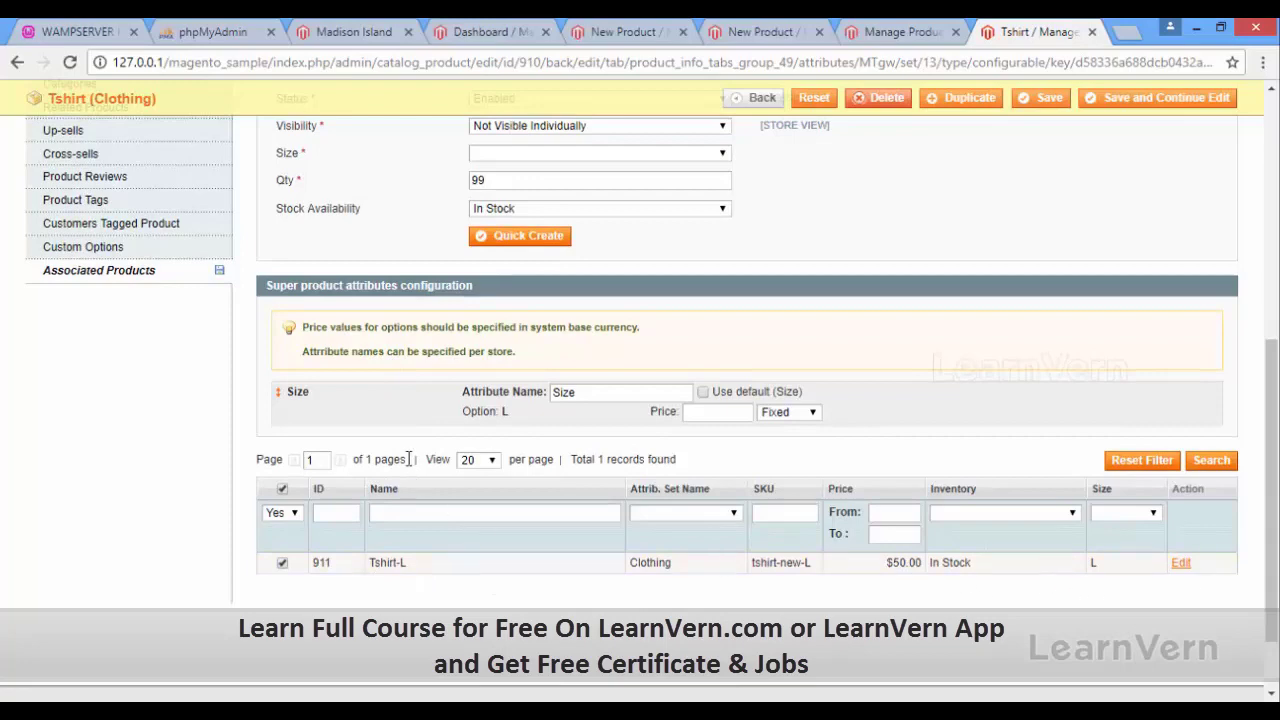
Quick create a size XL simple product with a fixed additional price of 10
{"action": "scroll", "coordinate": [408, 458], "scroll_direction": "up", "scroll_amount": 3}
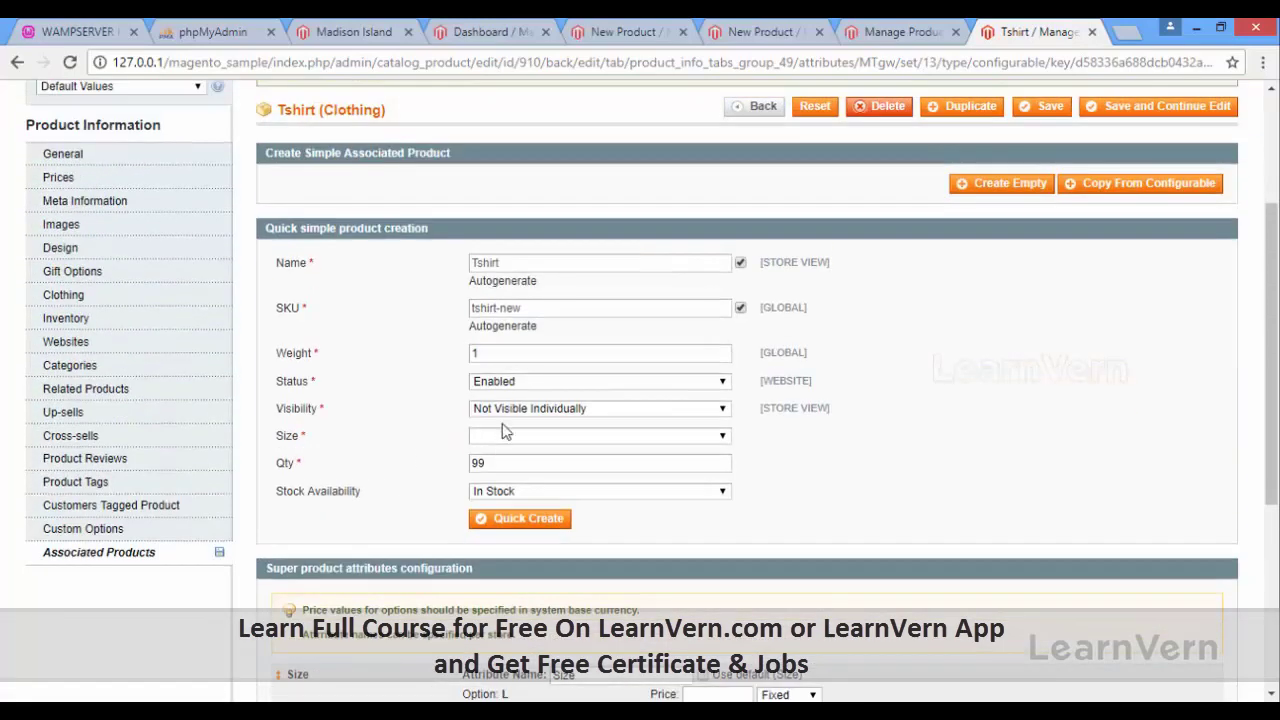
{"action": "scroll", "coordinate": [512, 374], "scroll_direction": "down", "scroll_amount": 3}
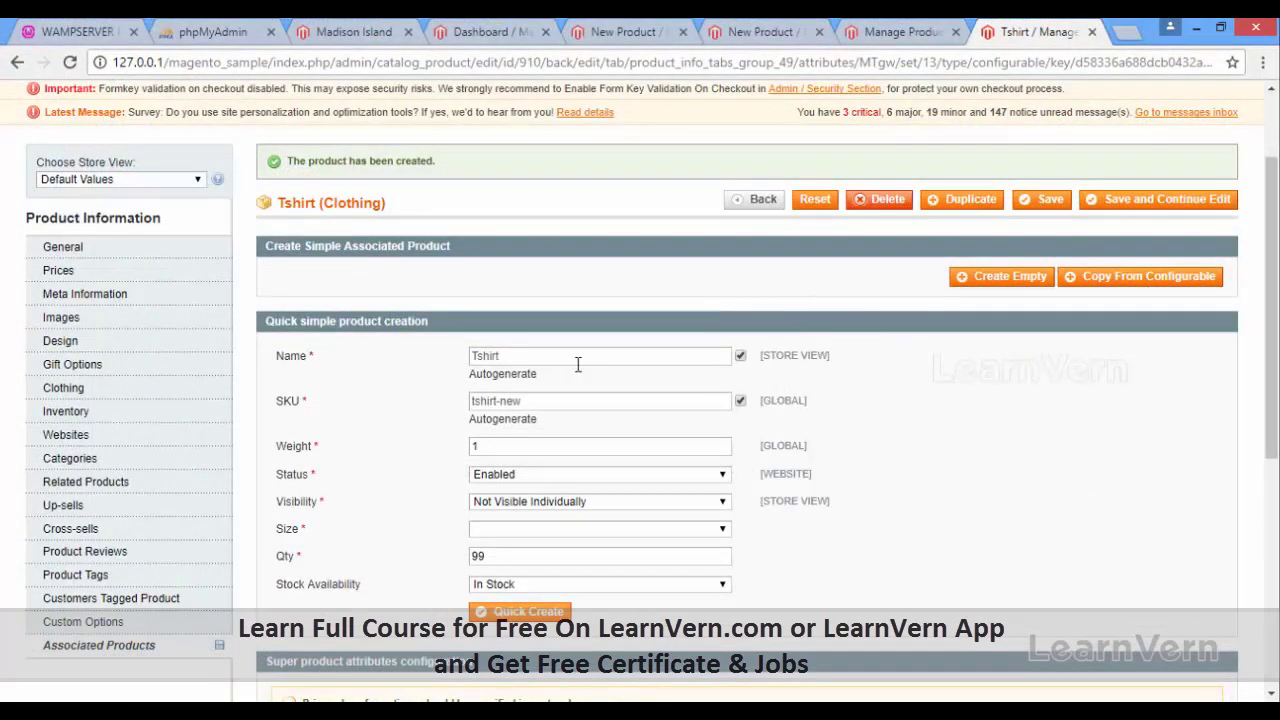
{"action": "scroll", "coordinate": [405, 375], "scroll_direction": "down", "scroll_amount": 2}
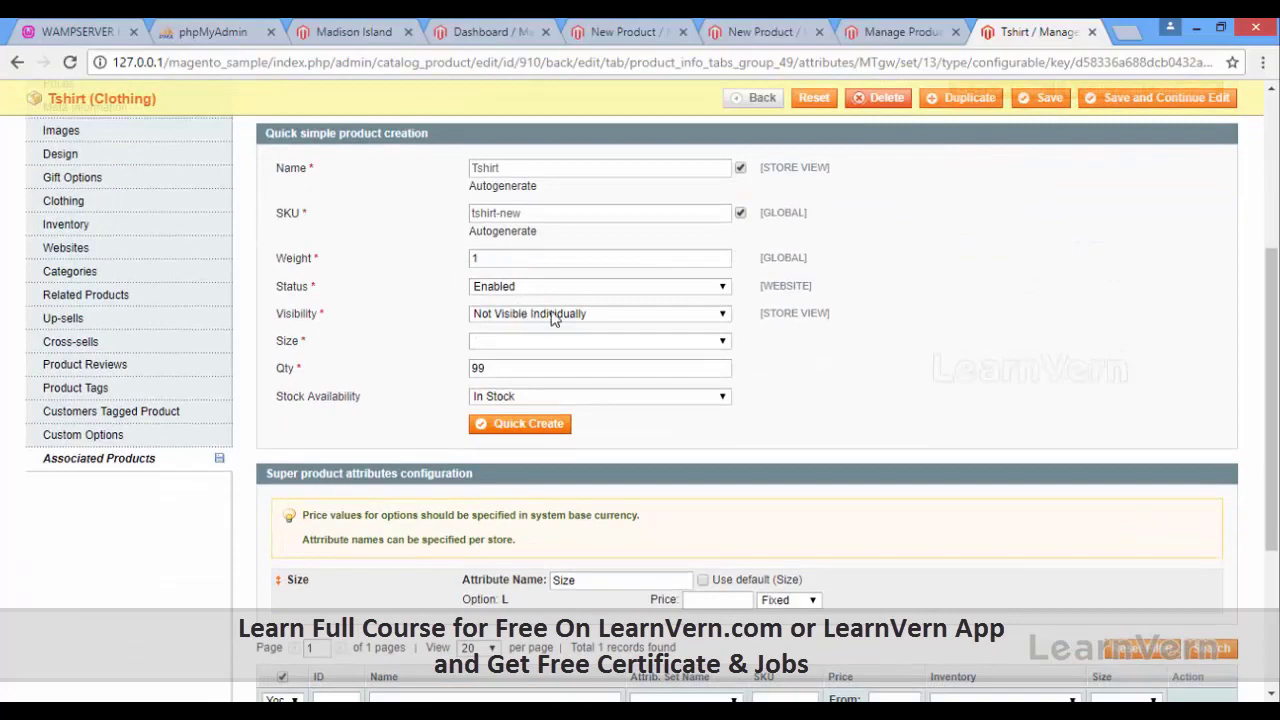
{"action": "left_click", "coordinate": [494, 342]}
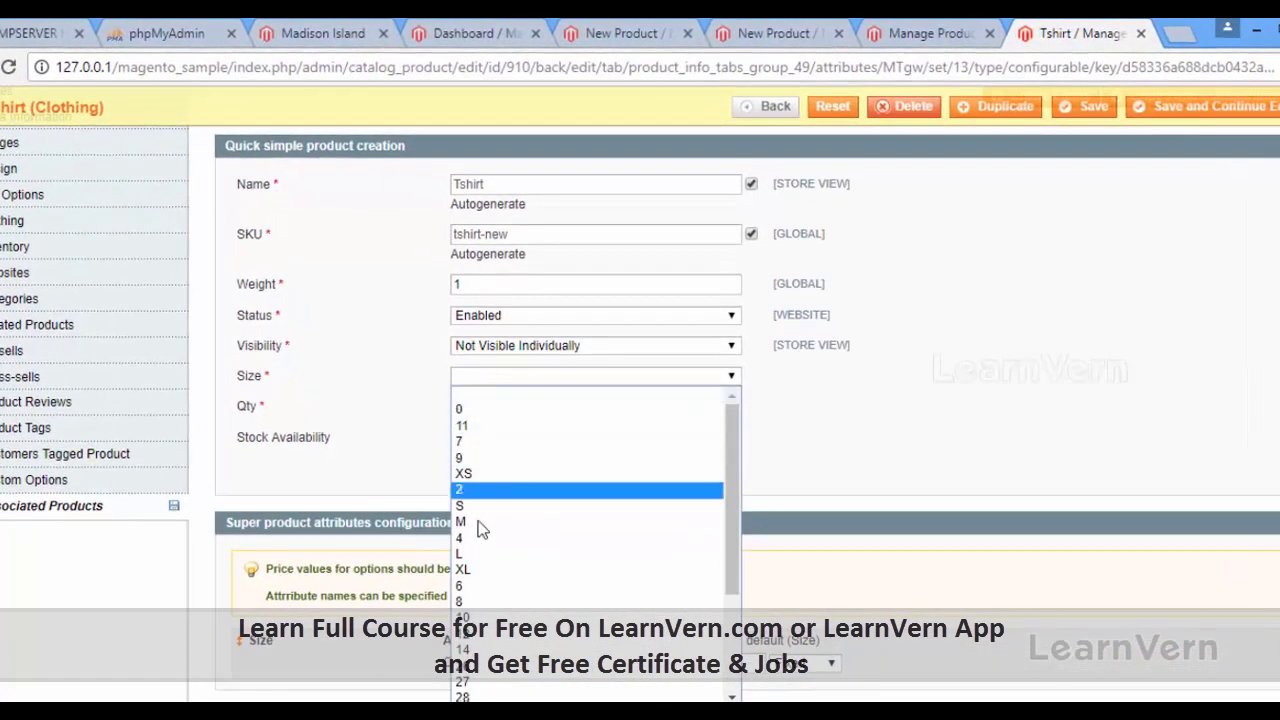
{"action": "left_click", "coordinate": [478, 572]}
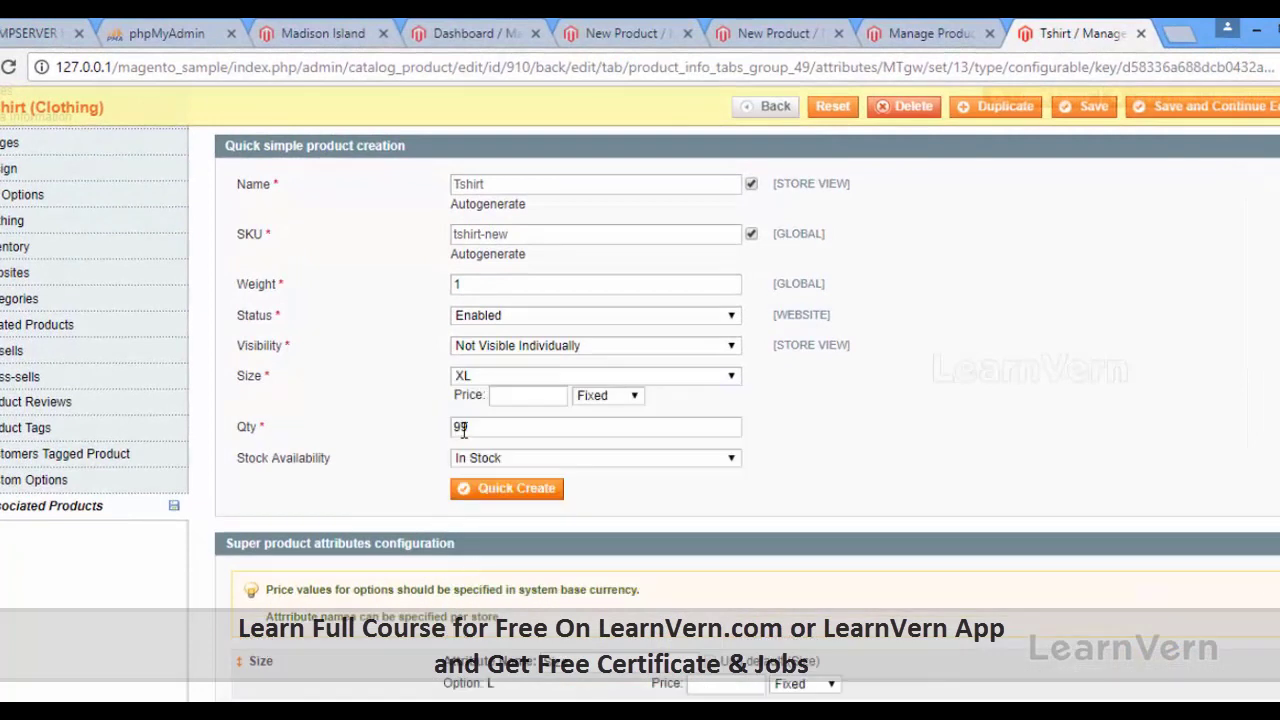
{"action": "left_click", "coordinate": [528, 396]}
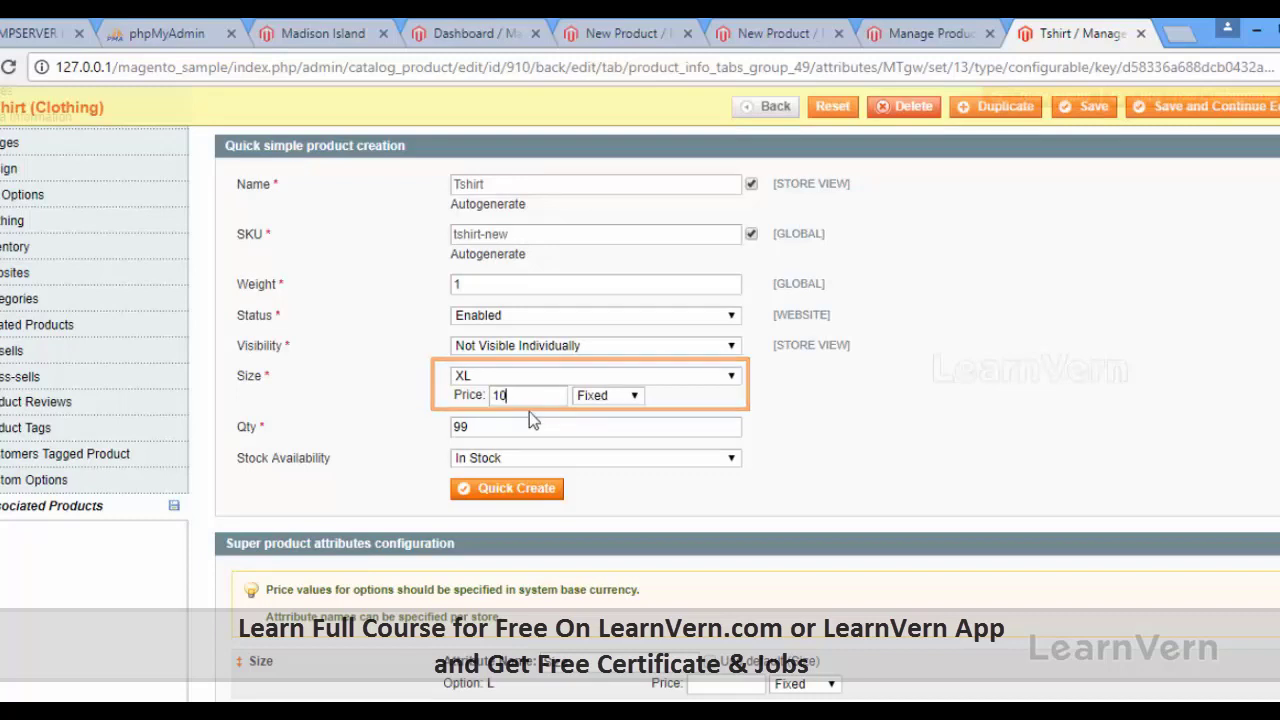
{"action": "left_click", "coordinate": [487, 476]}
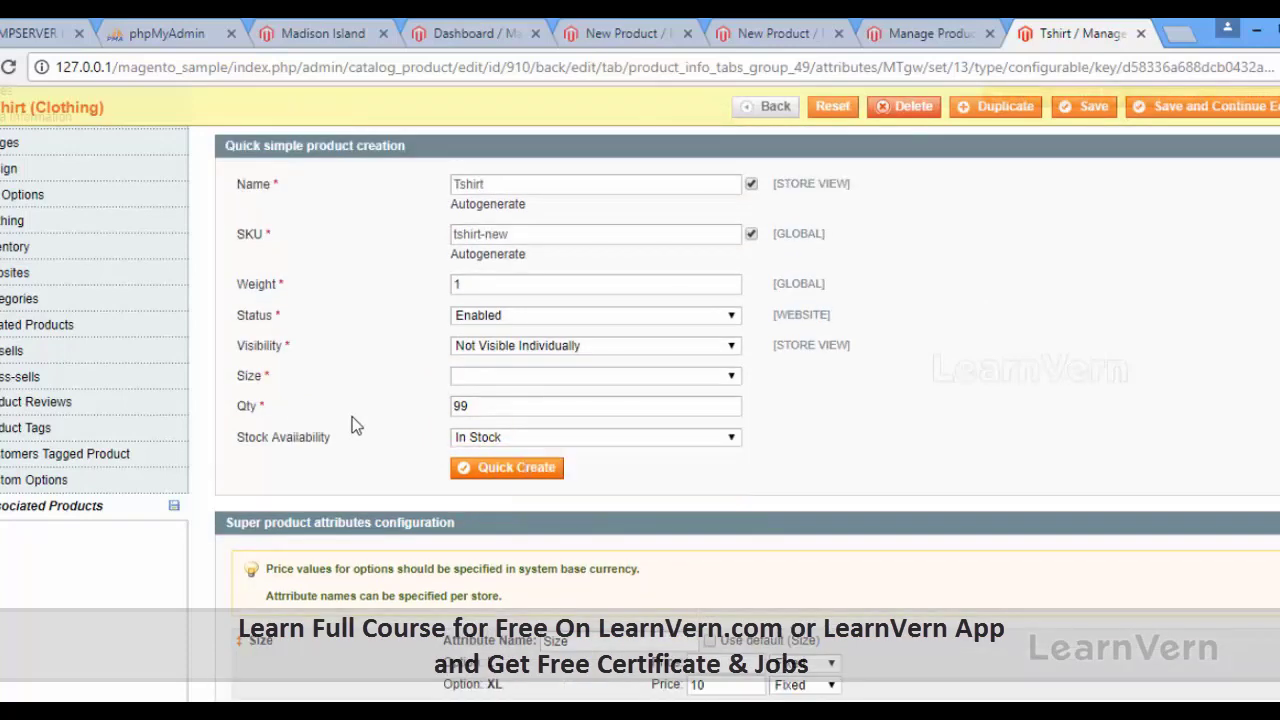
Examine the size option prices in the super product attributes configuration and the list of associated simple products
{"action": "scroll", "coordinate": [352, 422], "scroll_direction": "down", "scroll_amount": 3}
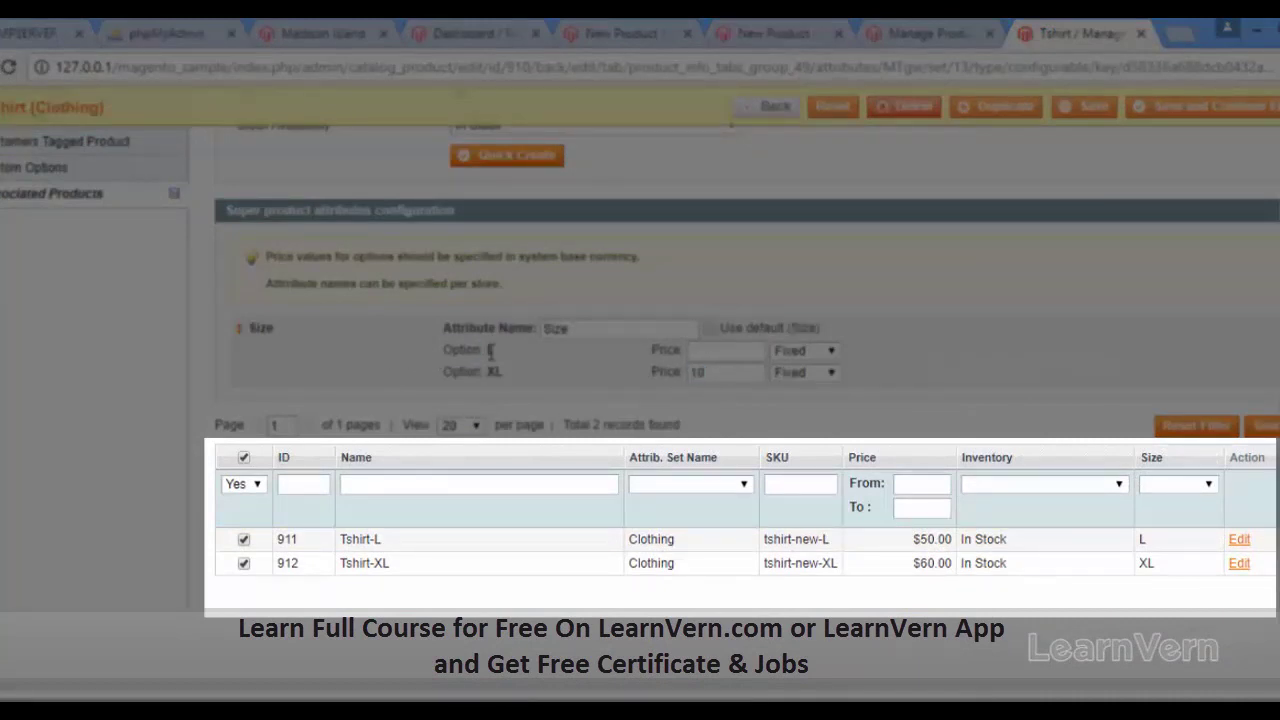
{"action": "left_click_drag", "start_coordinate": [491, 350], "coordinate": [571, 375]}
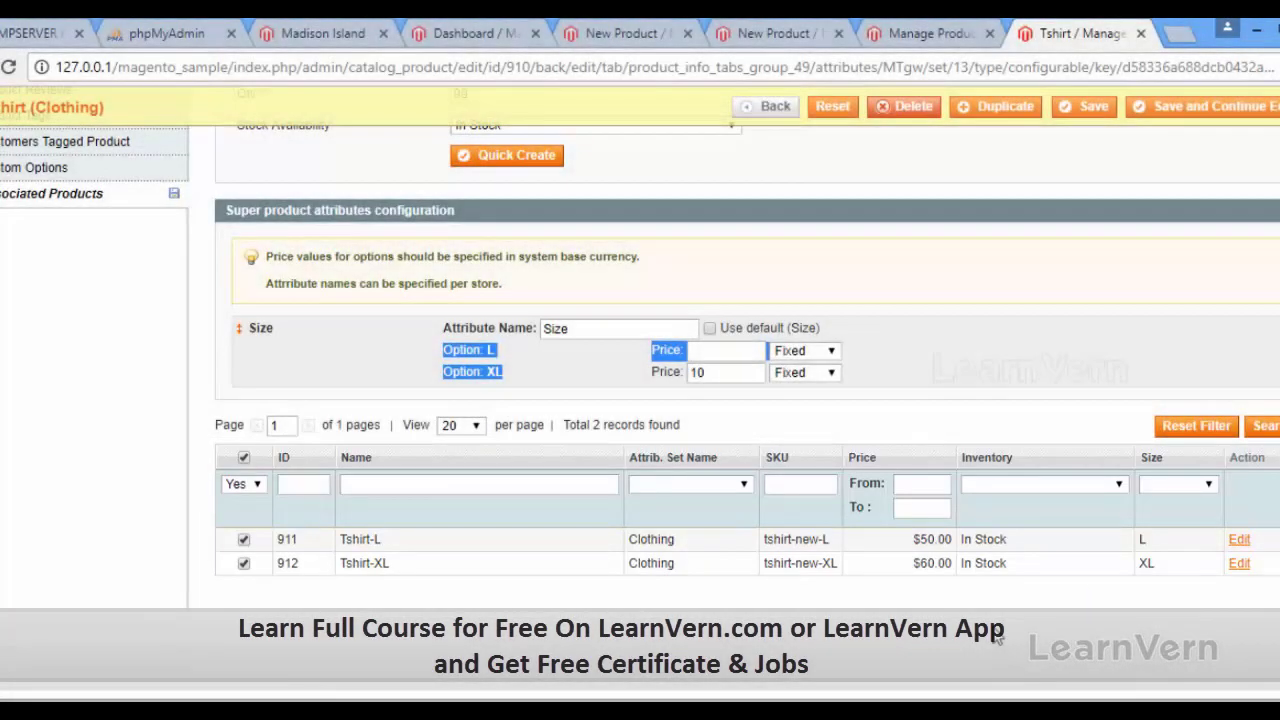
{"action": "scroll", "coordinate": [997, 637], "scroll_direction": "up", "scroll_amount": 3}
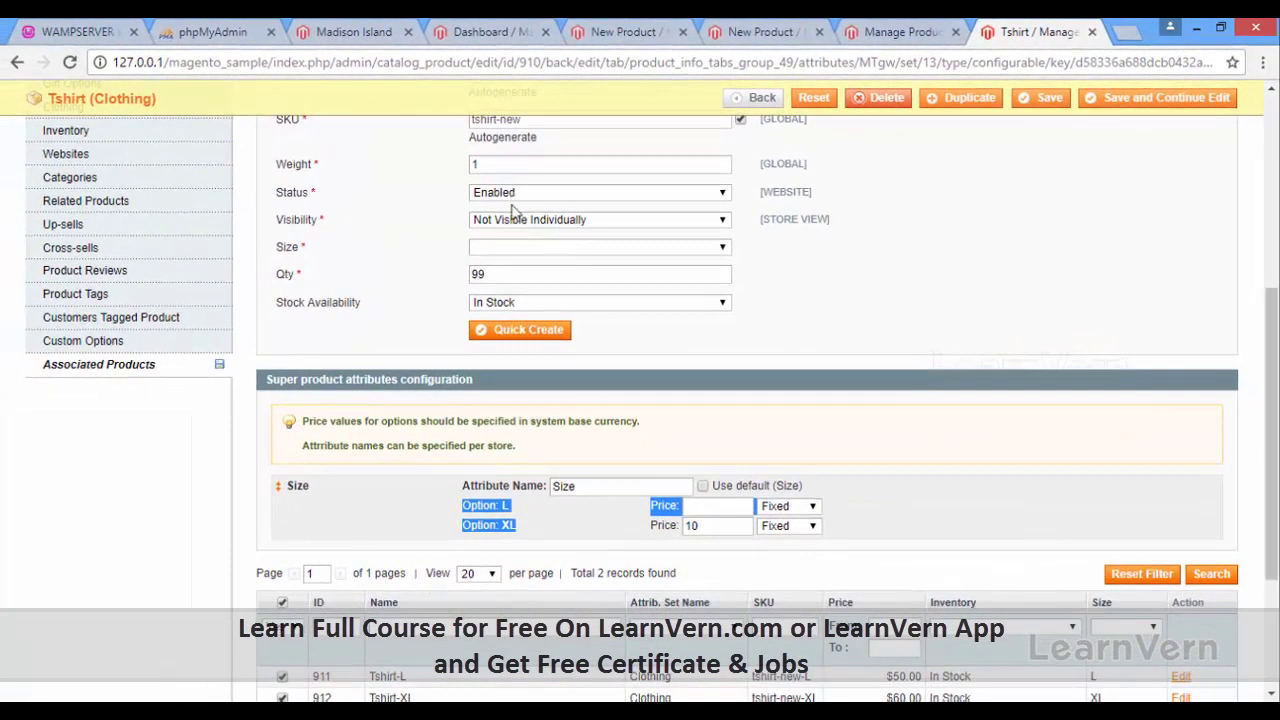
{"action": "scroll", "coordinate": [519, 240], "scroll_direction": "up", "scroll_amount": 1}
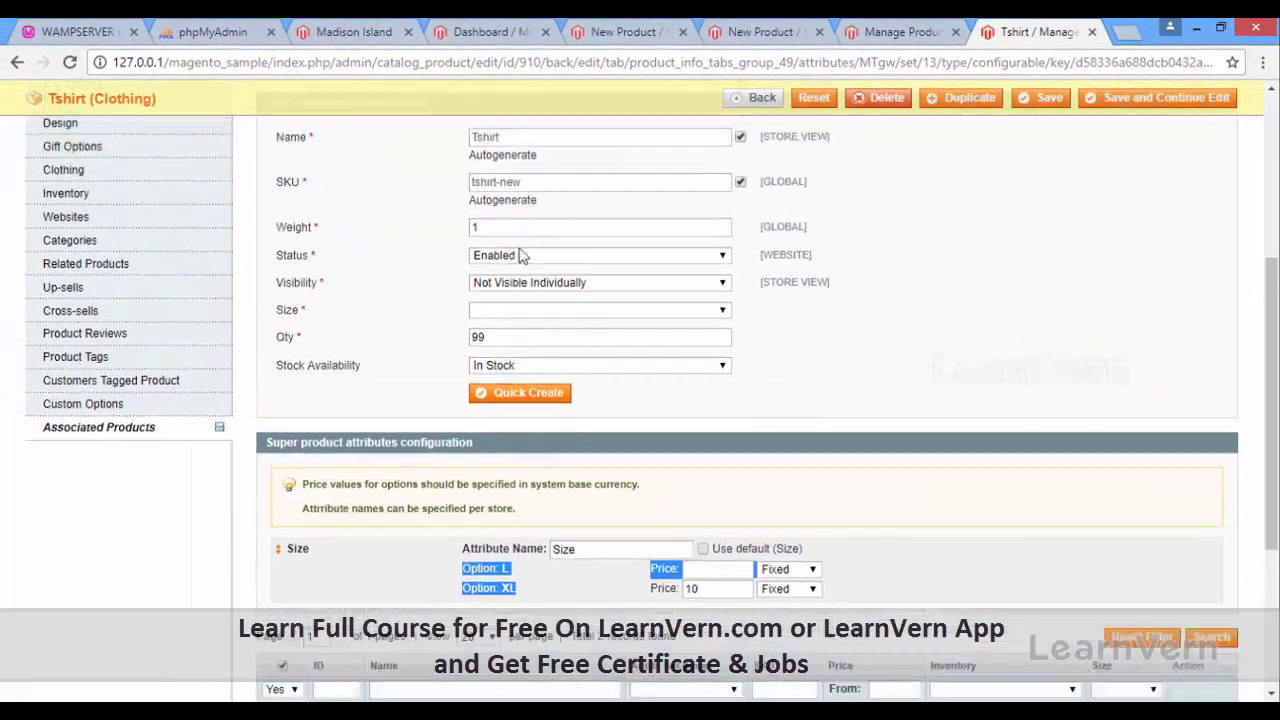
{"action": "scroll", "coordinate": [519, 256], "scroll_direction": "down", "scroll_amount": 1}
{"action": "scroll", "coordinate": [540, 268], "scroll_direction": "up", "scroll_amount": 2}
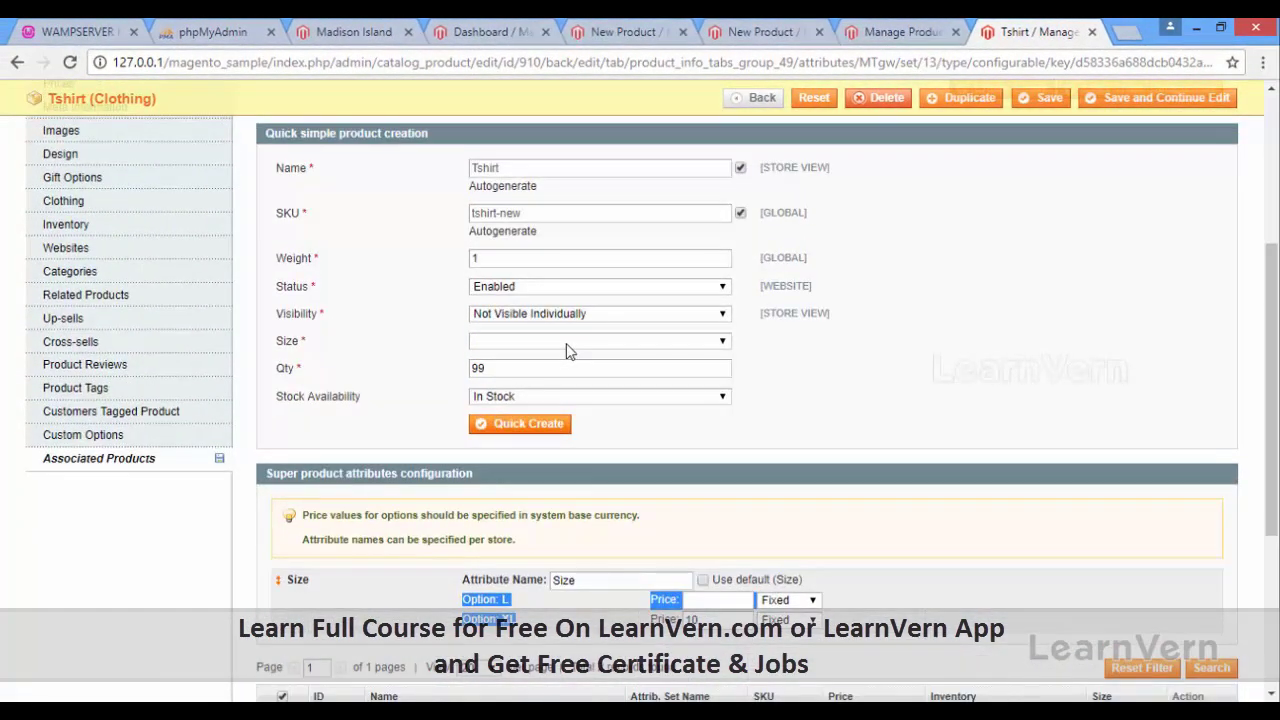
{"action": "scroll", "coordinate": [575, 360], "scroll_direction": "down", "scroll_amount": 3}
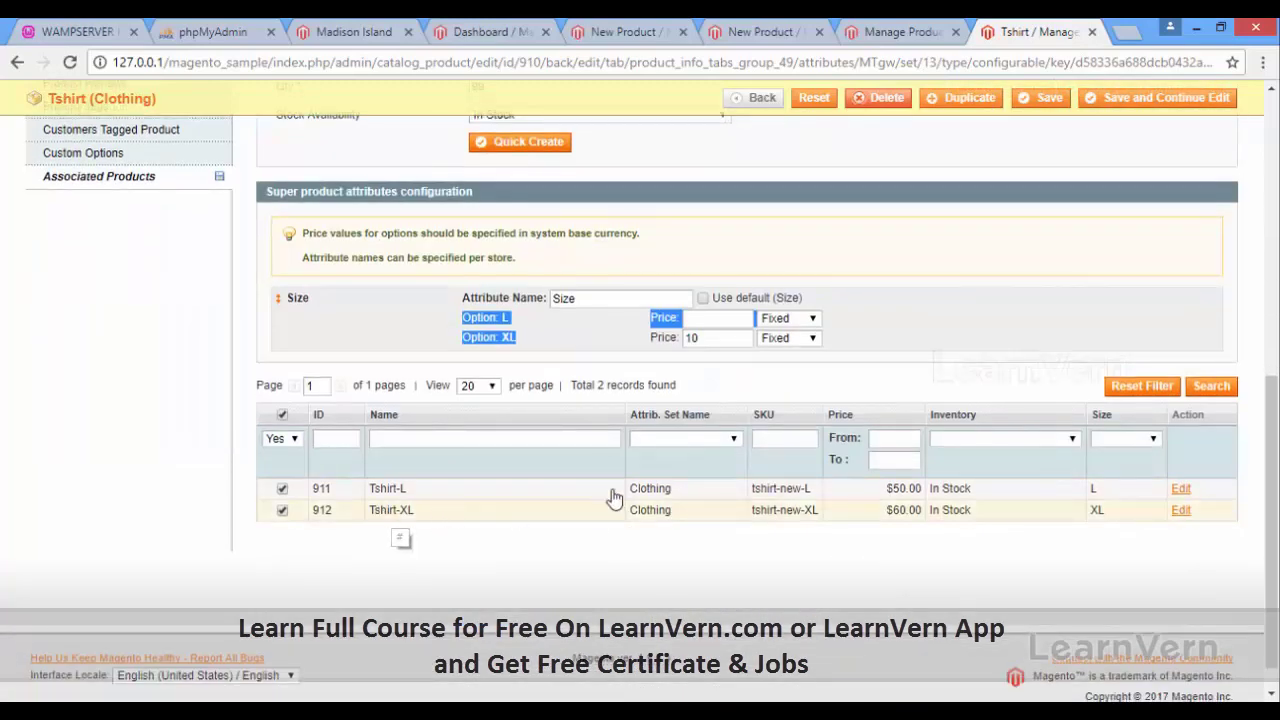
Quick create a size XS simple product with the Fixed price type and no additional price
{"action": "scroll", "coordinate": [615, 497], "scroll_direction": "up", "scroll_amount": 2}
{"action": "left_click", "coordinate": [619, 248]}
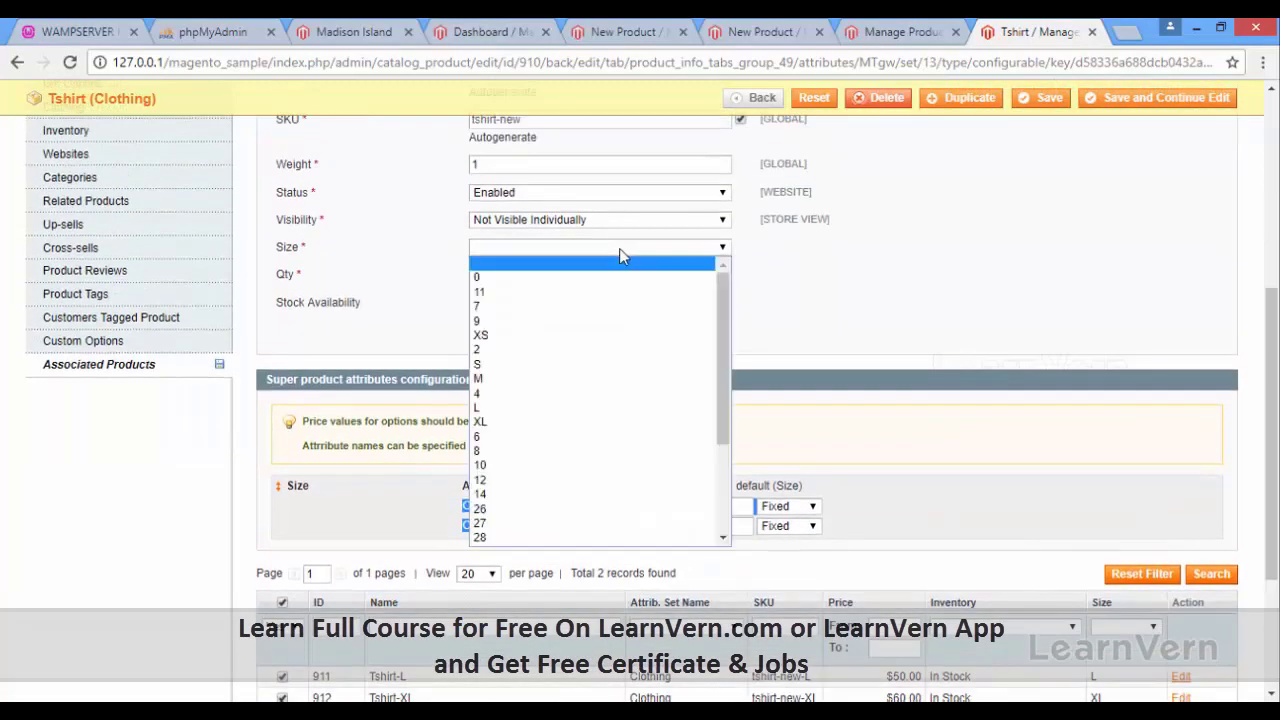
{"action": "left_click", "coordinate": [531, 335]}
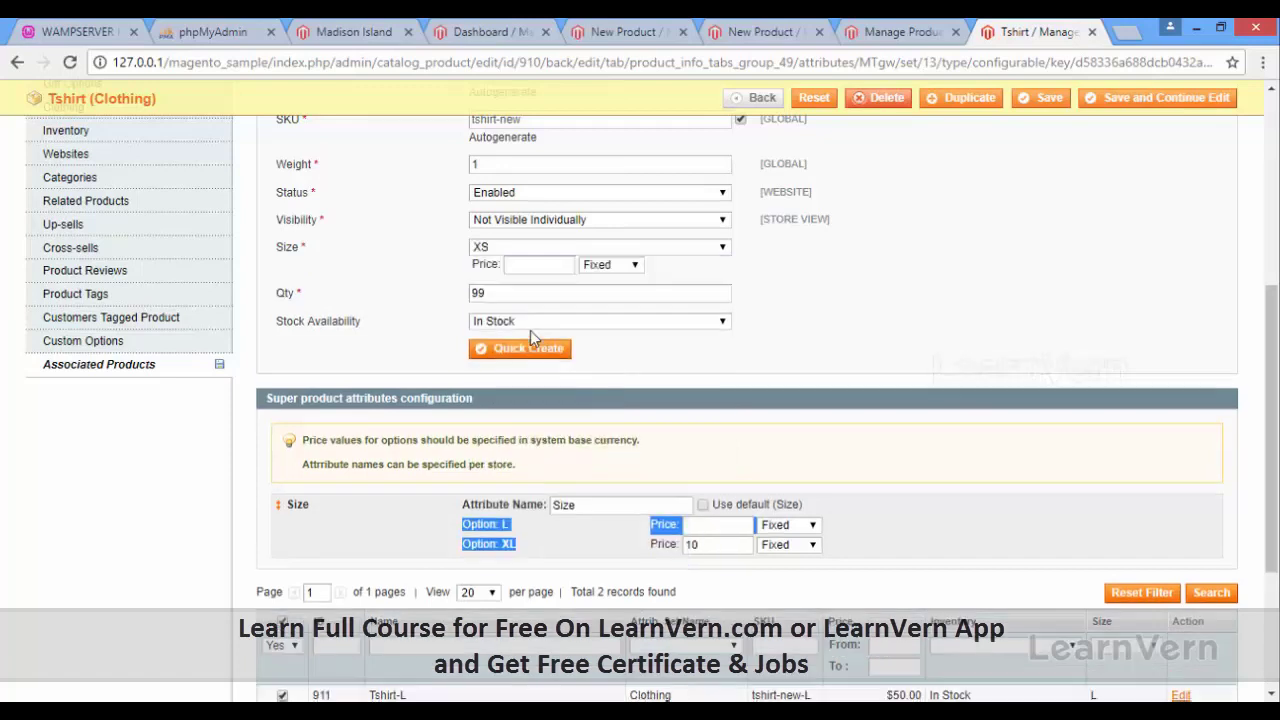
{"action": "left_click", "coordinate": [600, 265]}
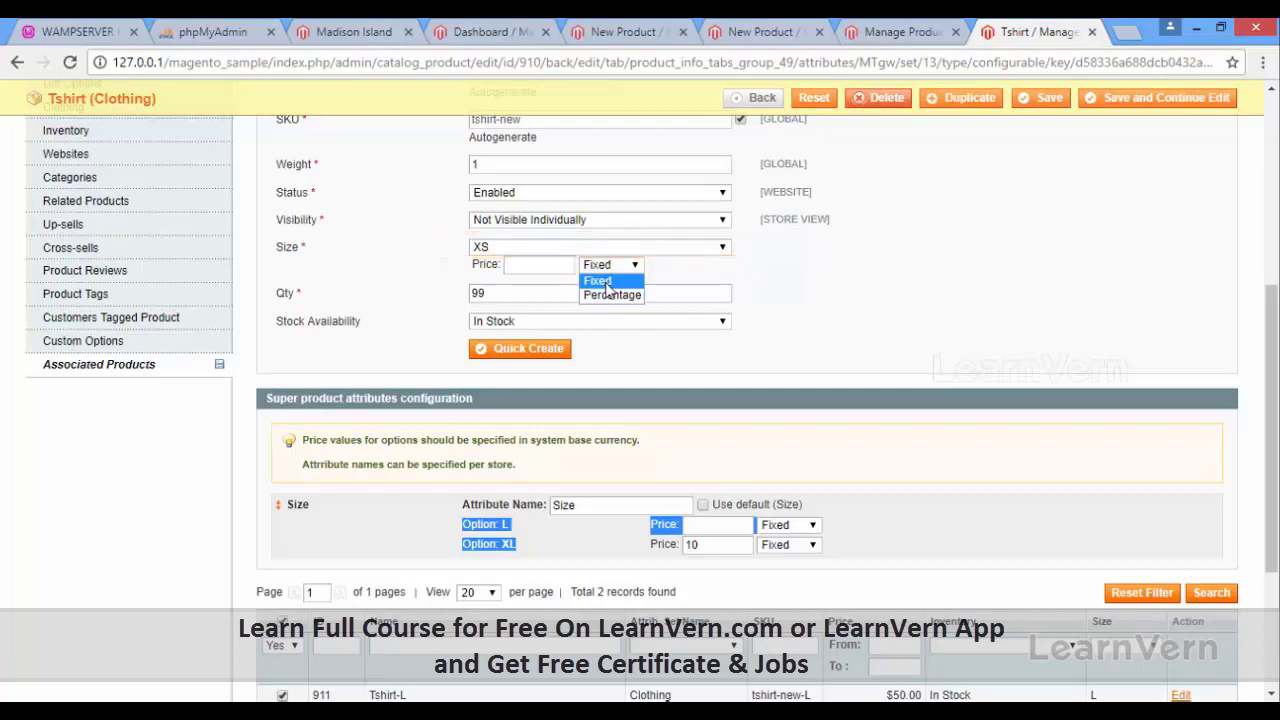
{"action": "left_click", "coordinate": [742, 268]}
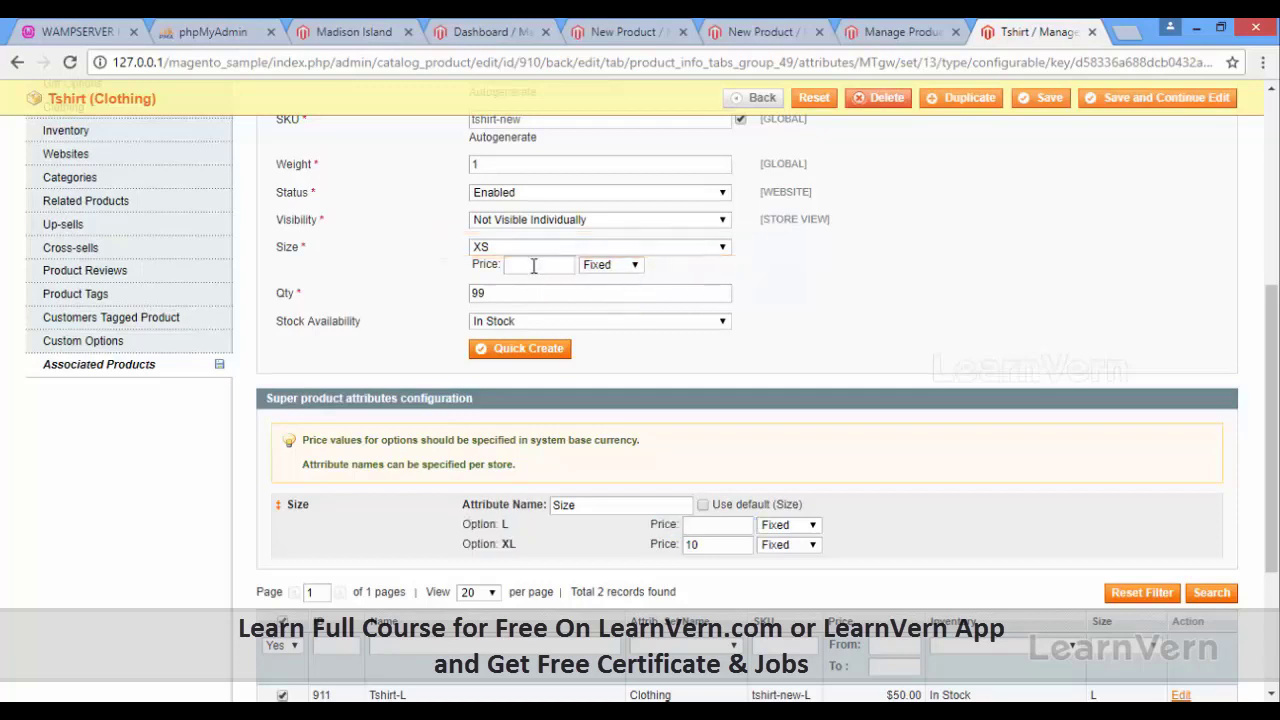
{"action": "left_click", "coordinate": [533, 266]}
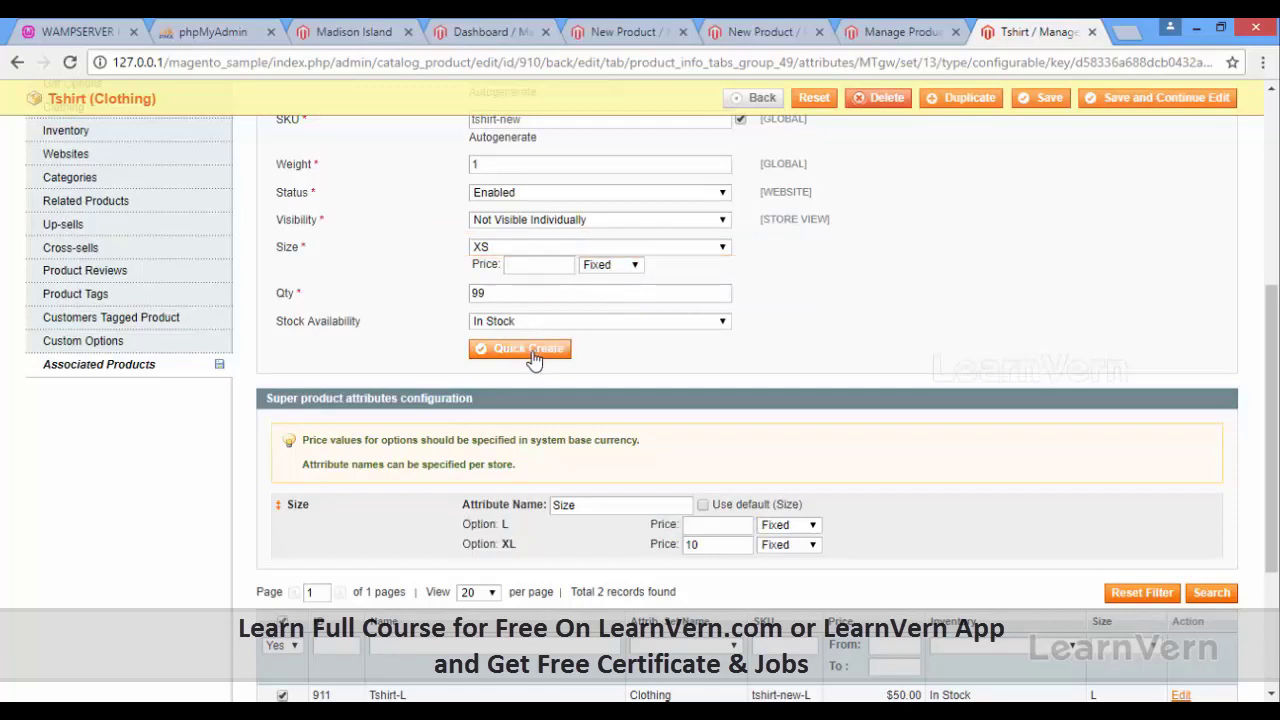
{"action": "left_click", "coordinate": [531, 350]}
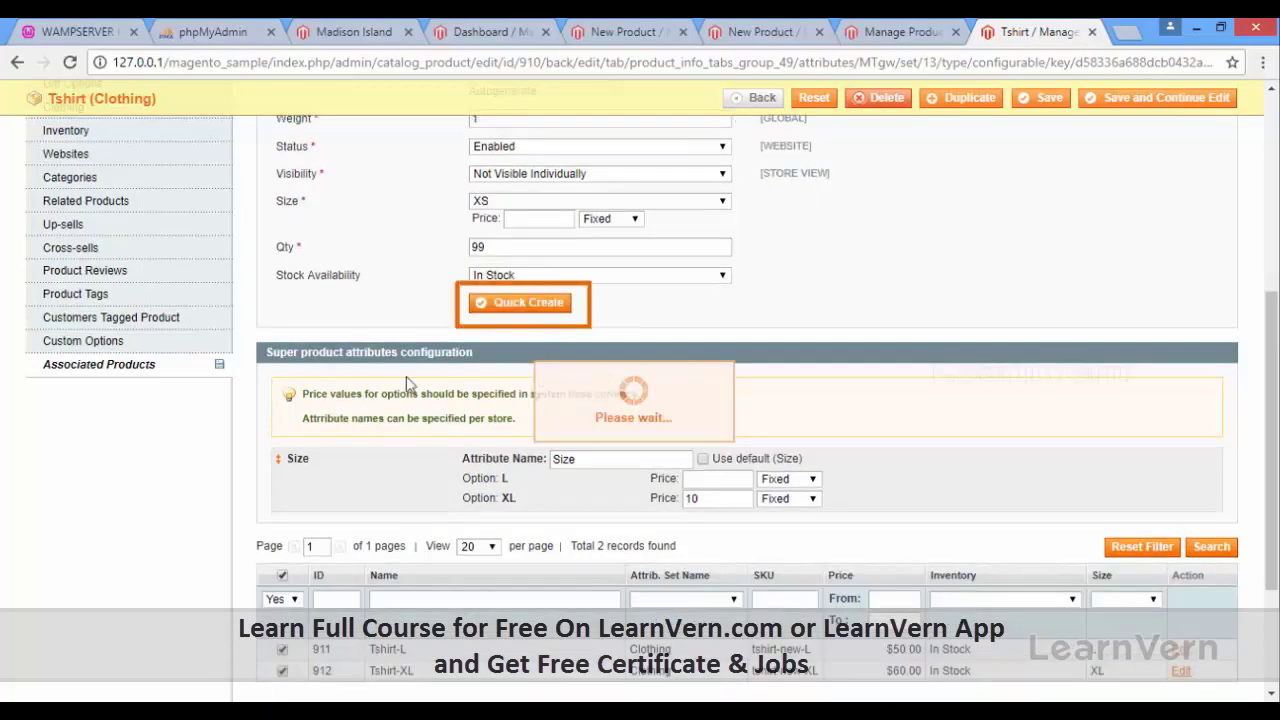
Save the configurable product while keeping it open for editing, and view its category assignment
{"action": "scroll", "coordinate": [358, 386], "scroll_direction": "down", "scroll_amount": 2}
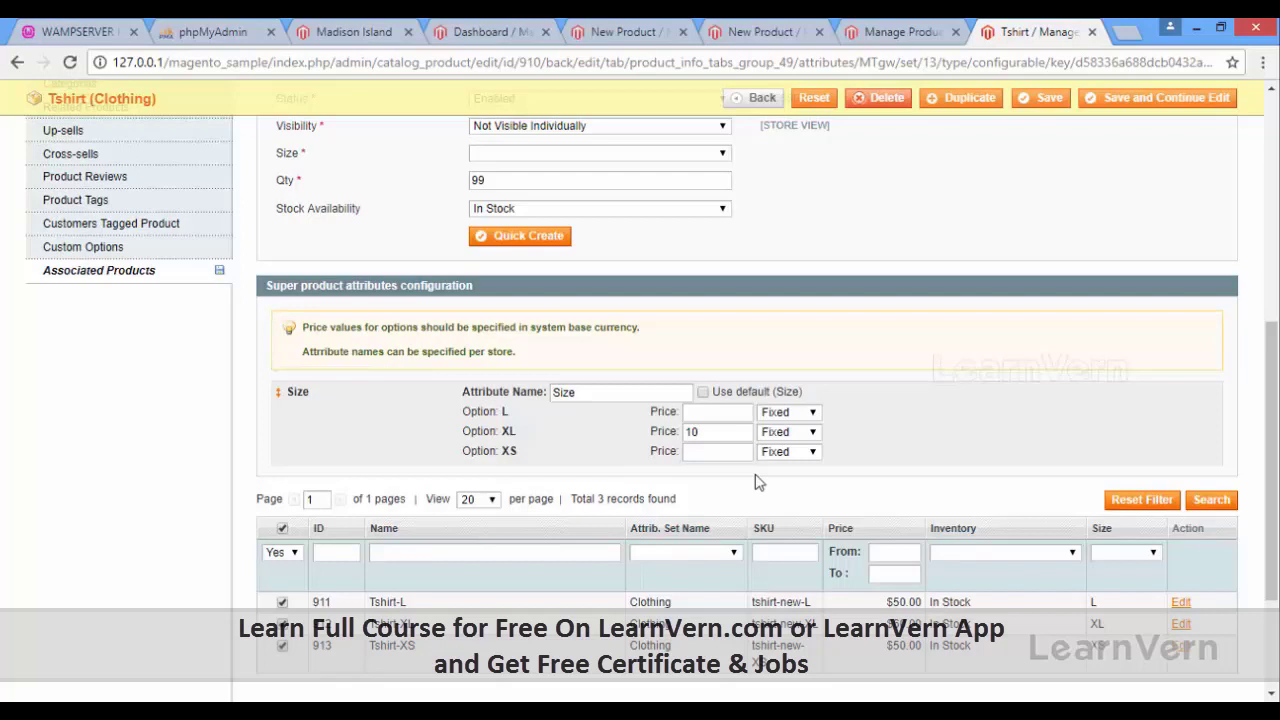
{"action": "left_click", "coordinate": [1186, 110]}
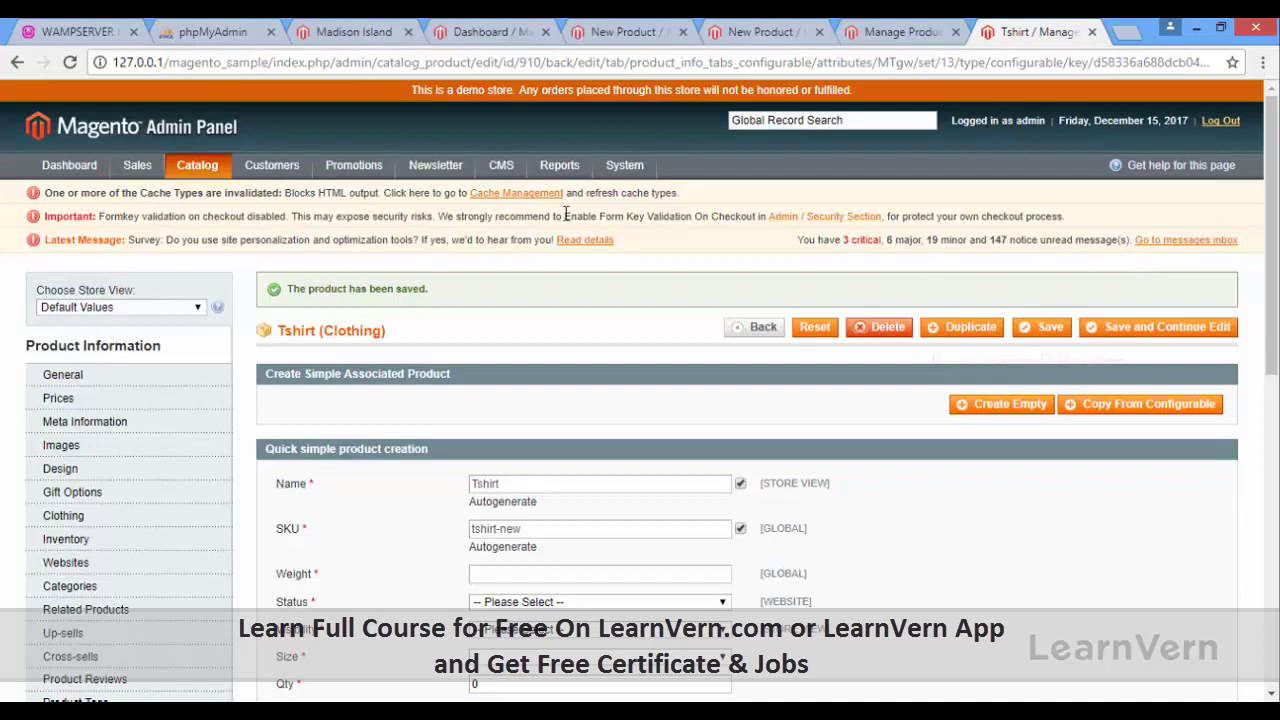
{"action": "left_click", "coordinate": [89, 567]}
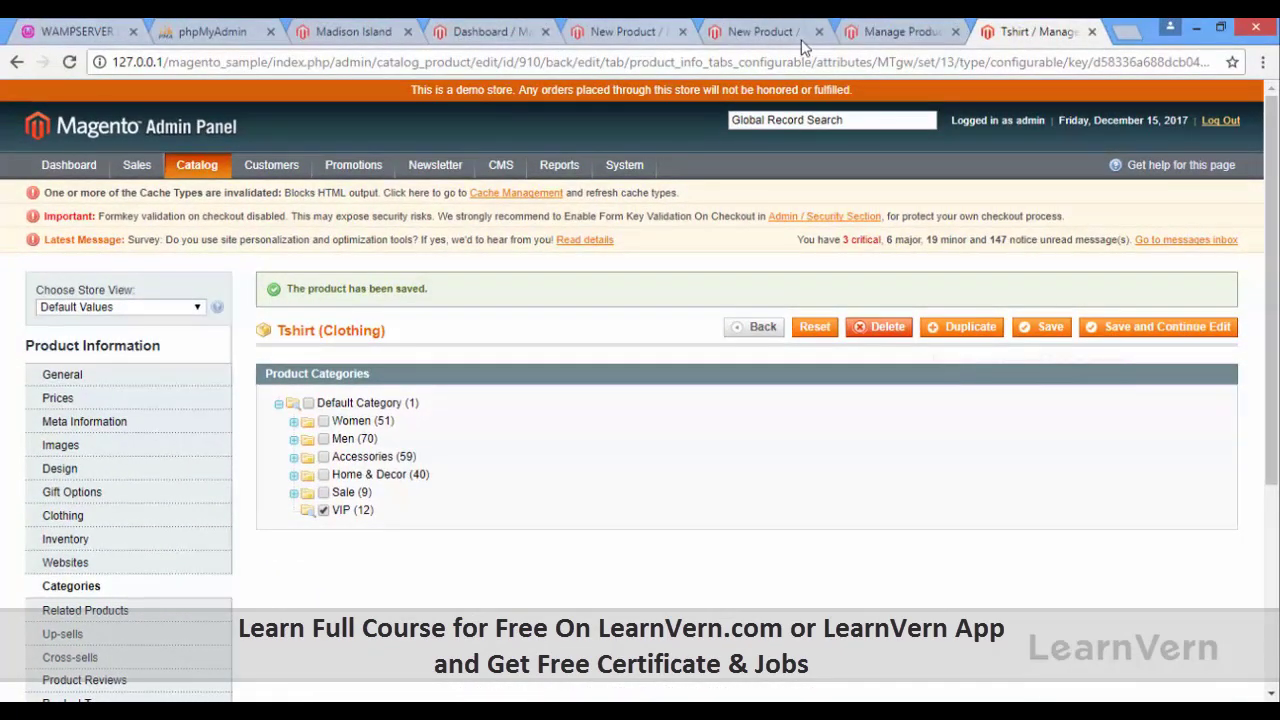
Switch to the Madison Island storefront and open the Tshirt product page from the VIP category
{"action": "left_click", "coordinate": [362, 38]}
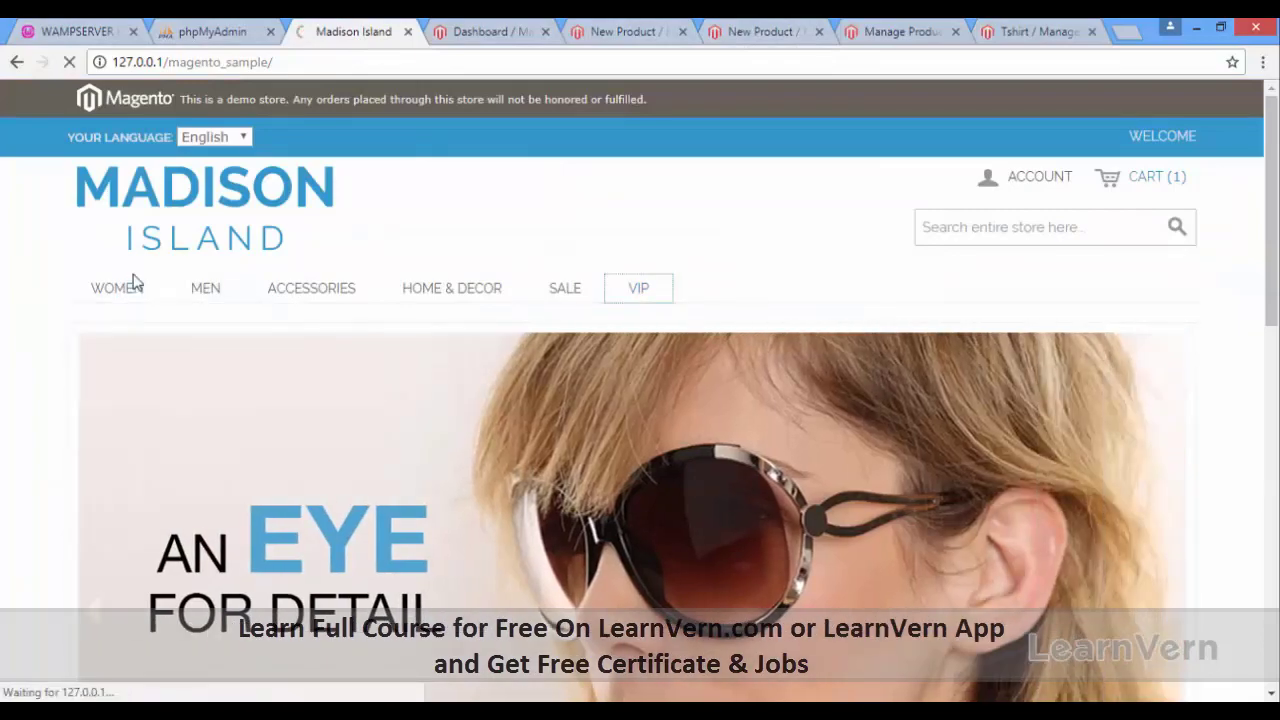
{"action": "scroll", "coordinate": [135, 283], "scroll_direction": "down", "scroll_amount": 10}
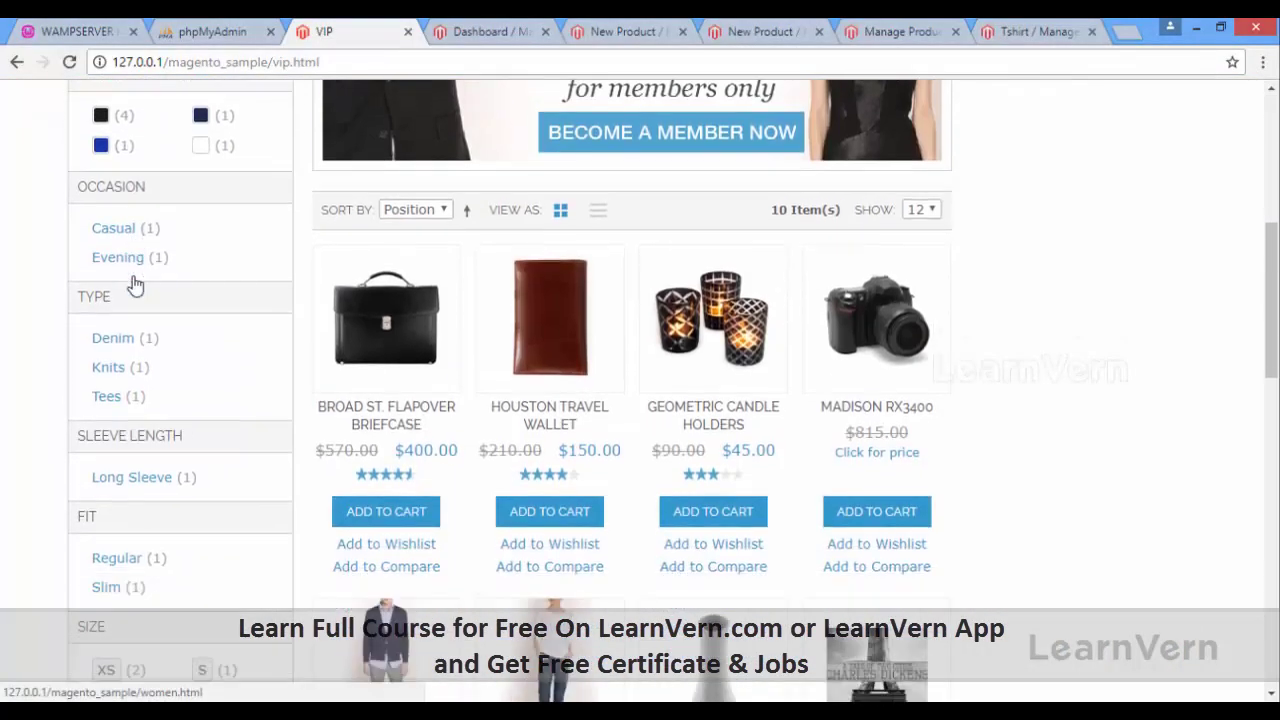
{"action": "scroll", "coordinate": [135, 283], "scroll_direction": "down", "scroll_amount": 1}
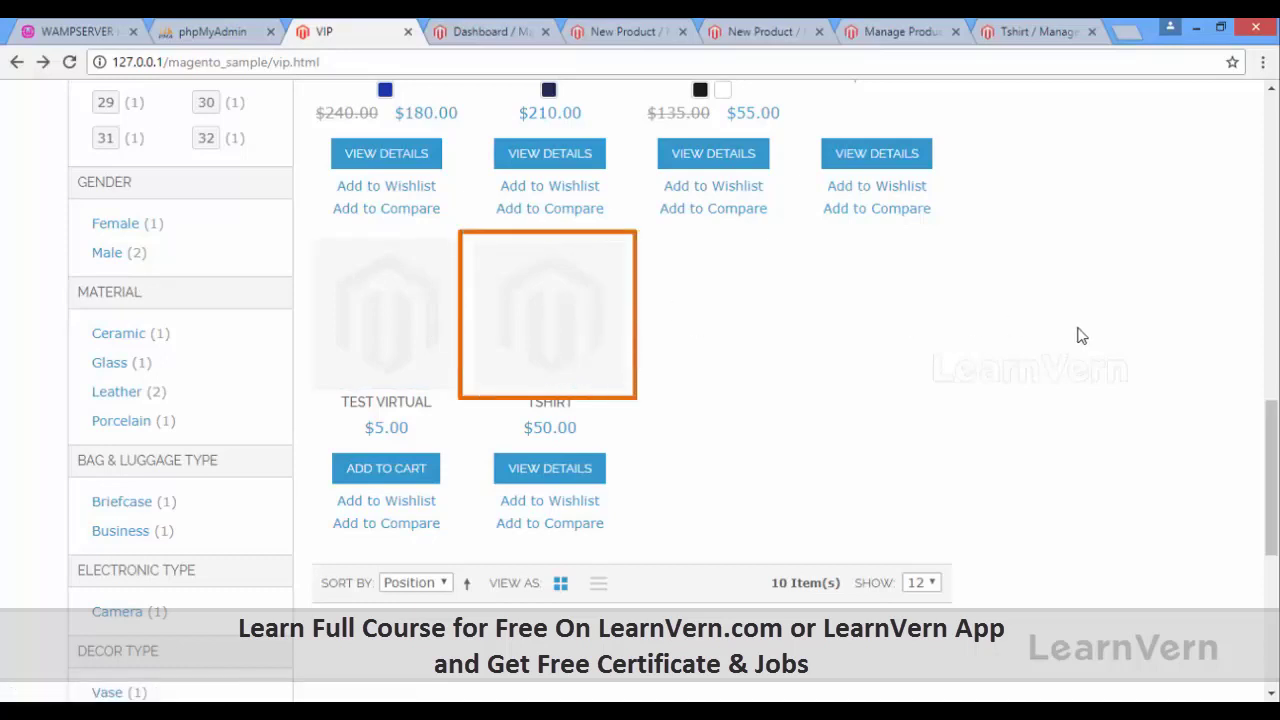
{"action": "left_click", "coordinate": [595, 296]}
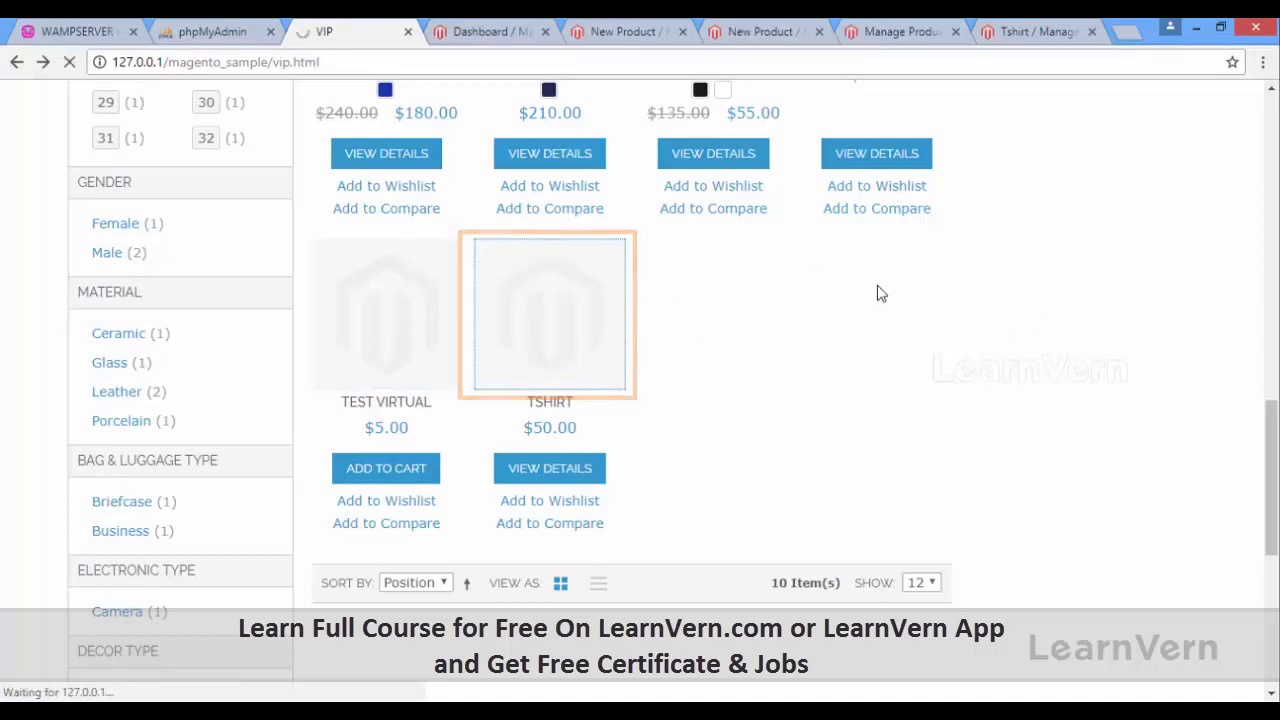
Compare the Tshirt's price for sizes XS, L and XL, and add one size XL Tshirt to the cart
{"action": "scroll", "coordinate": [880, 283], "scroll_direction": "down", "scroll_amount": 3}
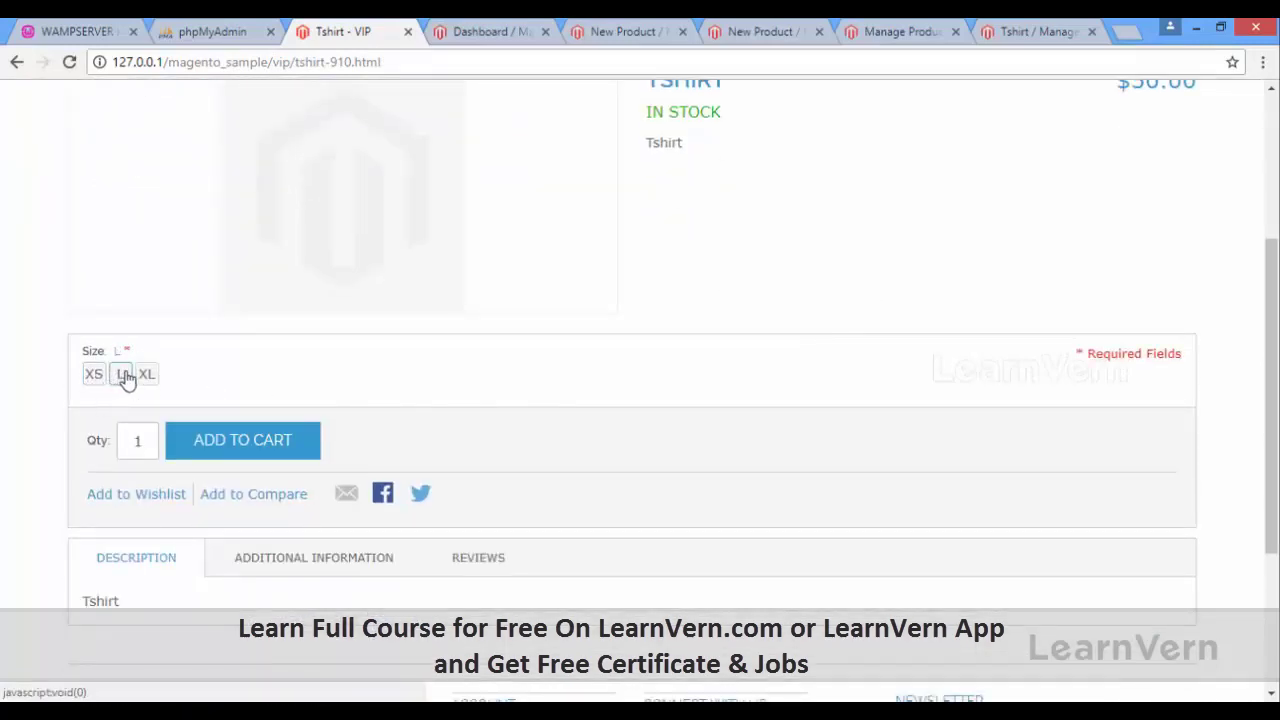
{"action": "scroll", "coordinate": [209, 362], "scroll_direction": "up", "scroll_amount": 1}
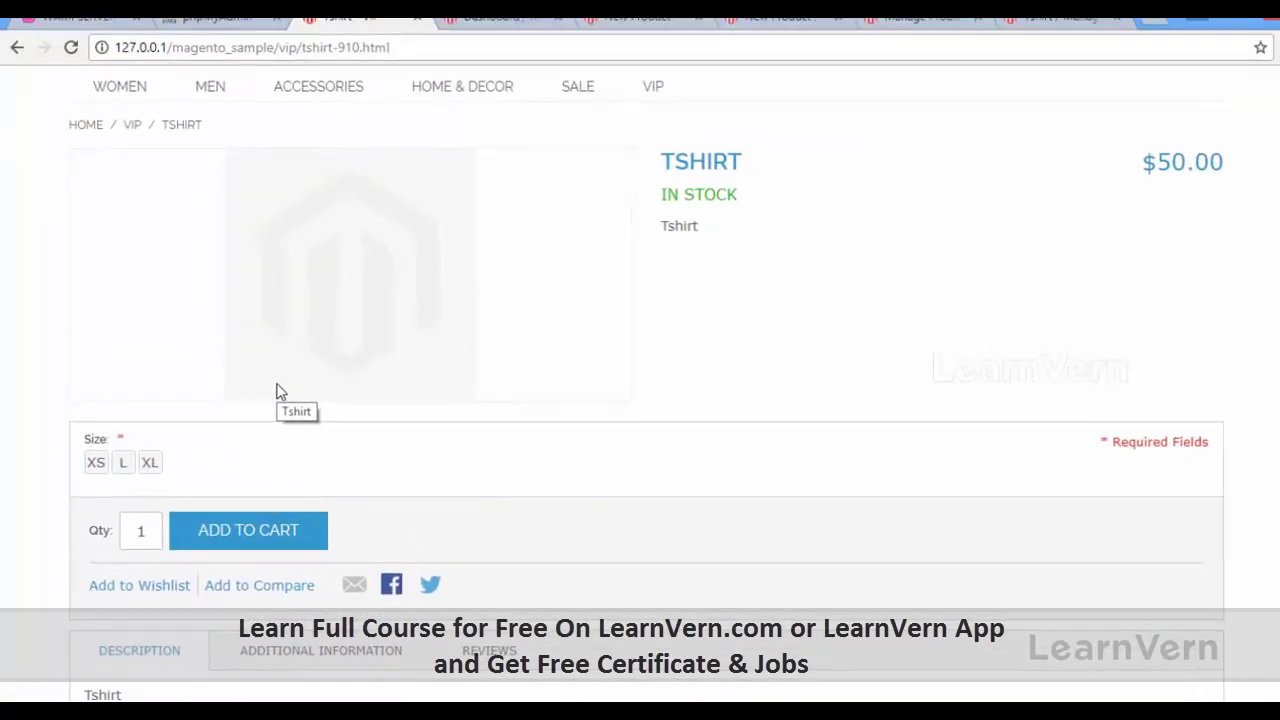
{"action": "left_click", "coordinate": [94, 447]}
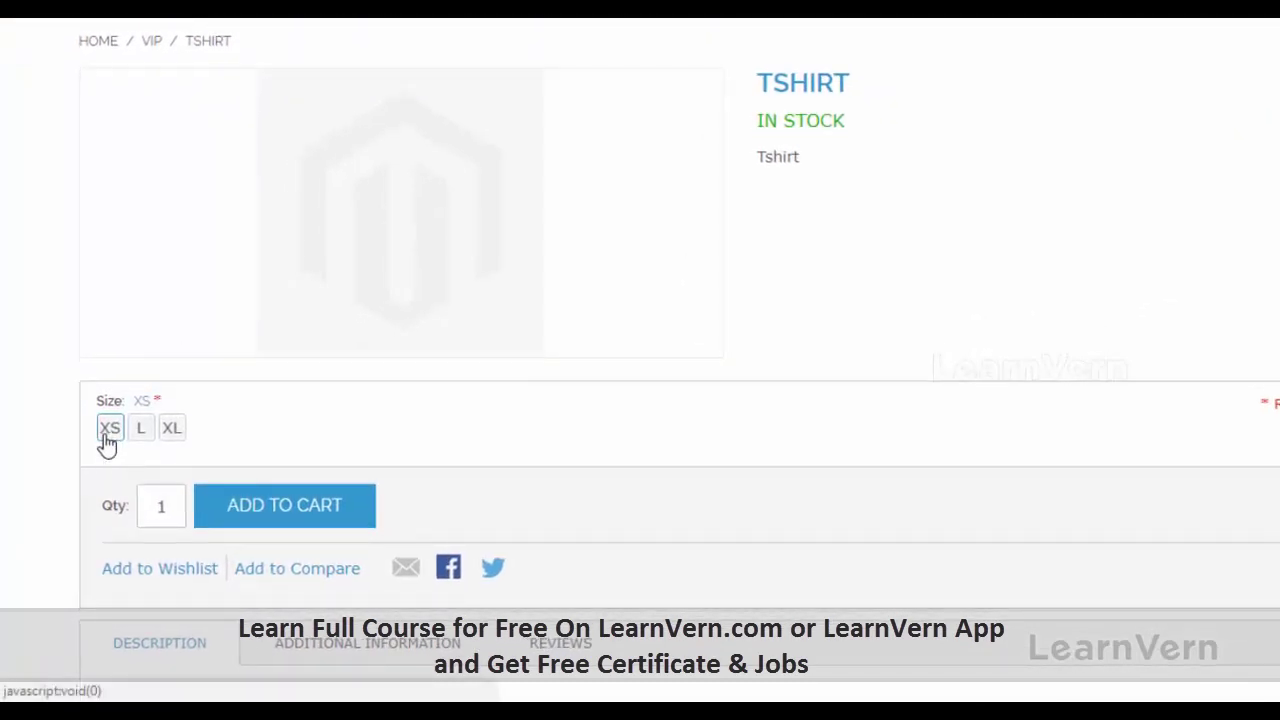
{"action": "left_click", "coordinate": [136, 433]}
{"action": "left_click", "coordinate": [172, 430]}
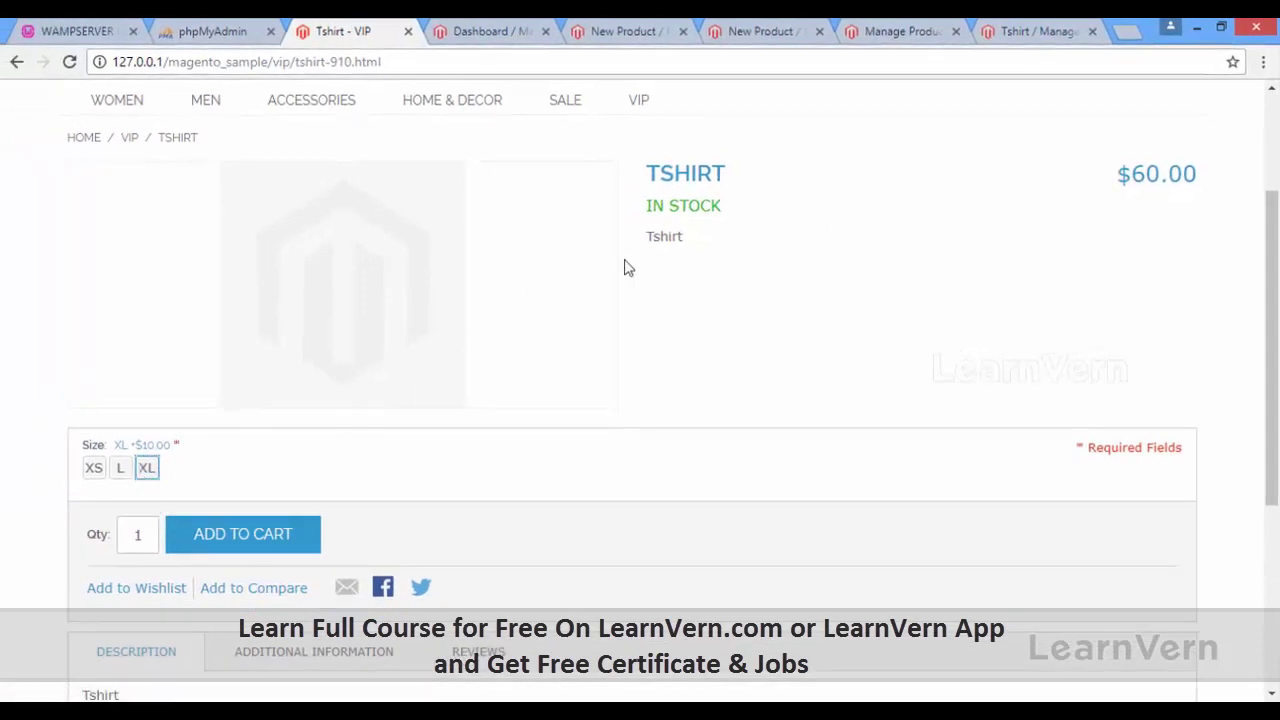
{"action": "scroll", "coordinate": [630, 272], "scroll_direction": "down", "scroll_amount": 2}
{"action": "scroll", "coordinate": [634, 274], "scroll_direction": "up", "scroll_amount": 1}
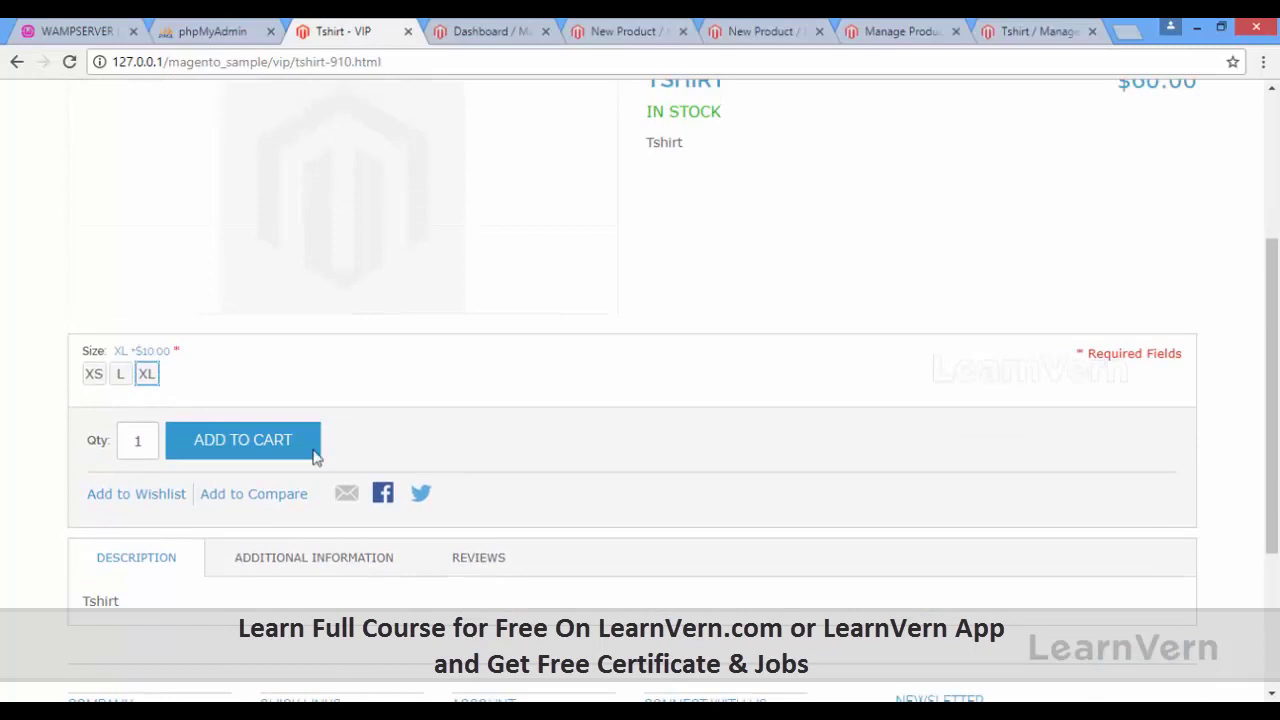
{"action": "left_click", "coordinate": [305, 453]}
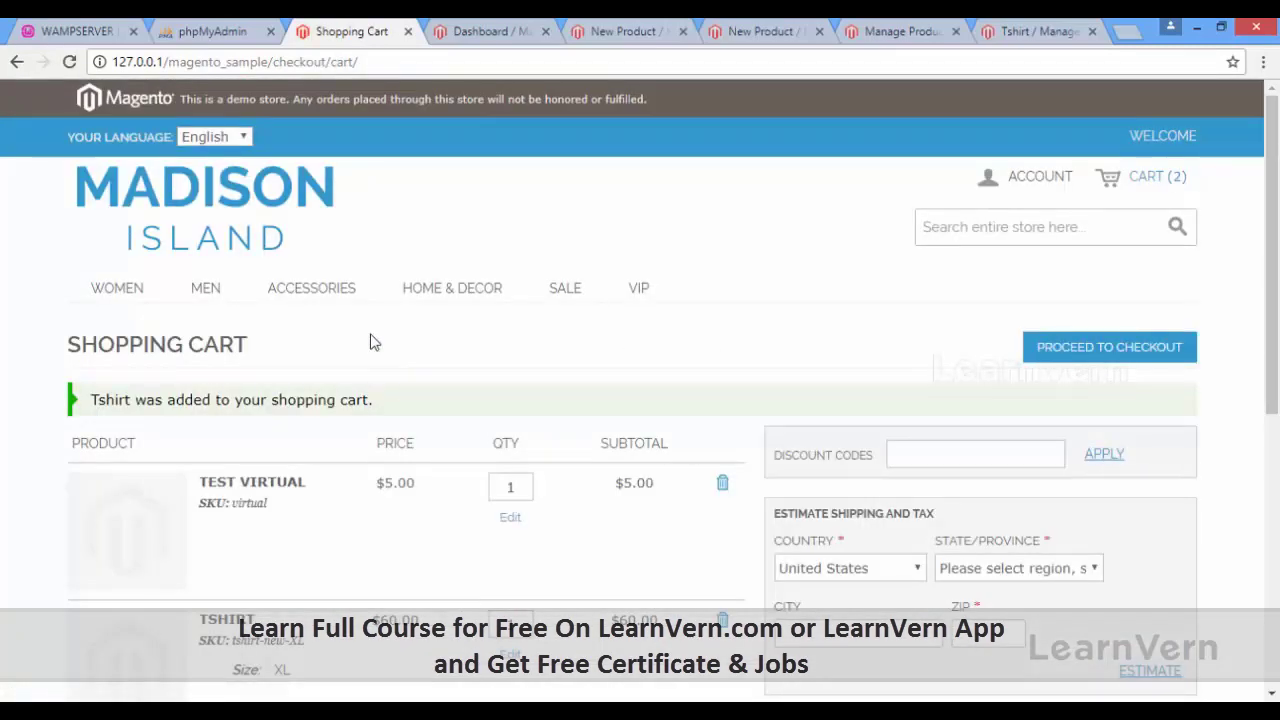
Examine the Tshirt's SKU, price and size option in the shopping cart
{"action": "scroll", "coordinate": [369, 340], "scroll_direction": "down", "scroll_amount": 2}
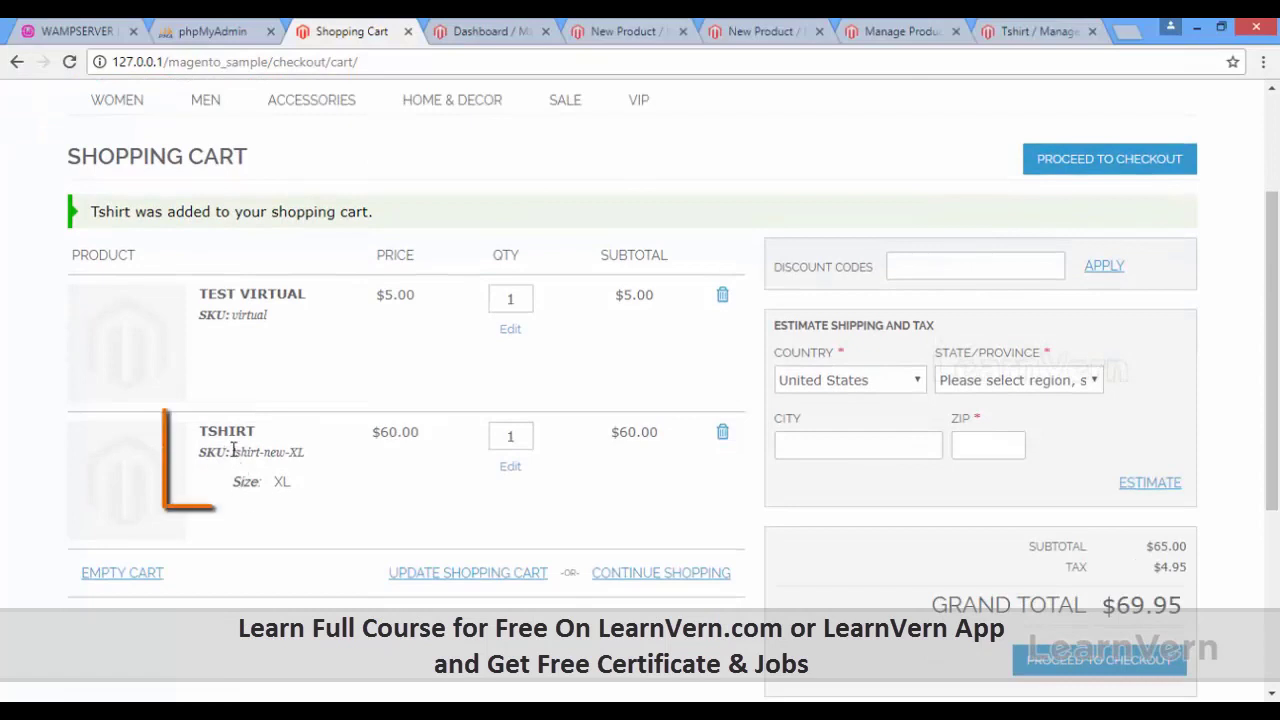
{"action": "left_click_drag", "start_coordinate": [231, 452], "coordinate": [303, 453]}
{"action": "left_click", "coordinate": [229, 486]}
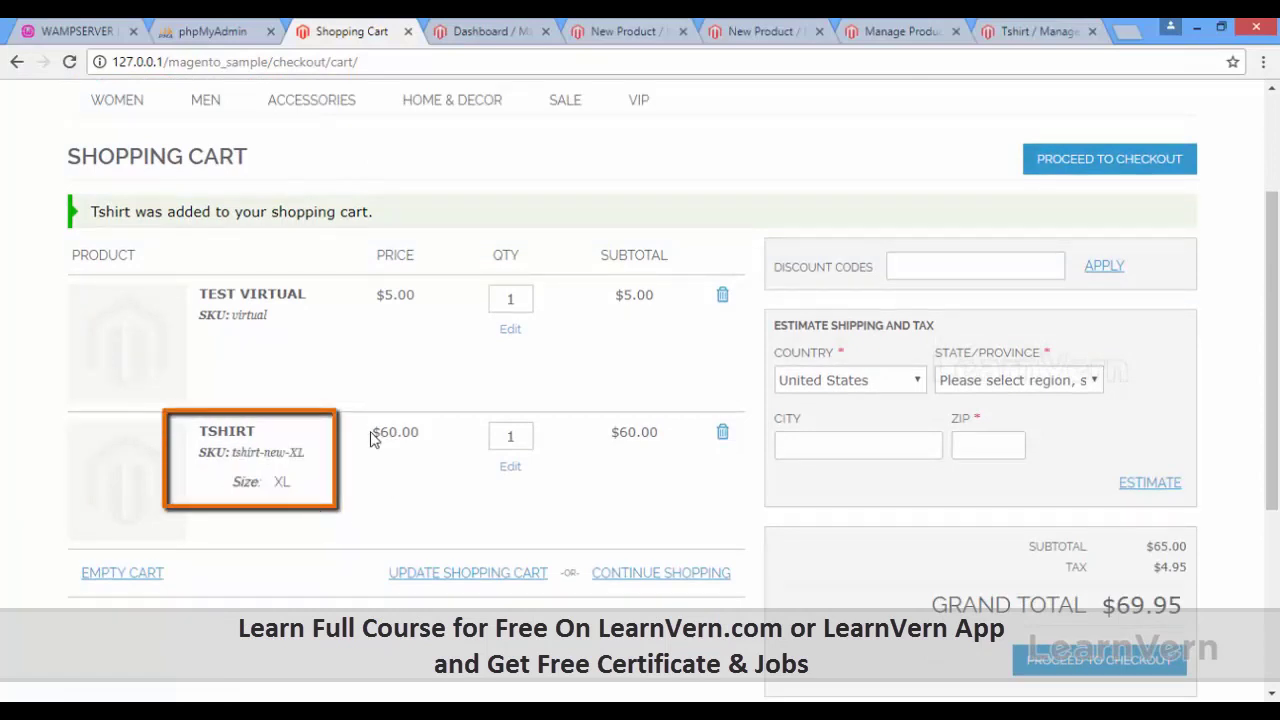
{"action": "left_click_drag", "start_coordinate": [371, 434], "coordinate": [418, 432]}
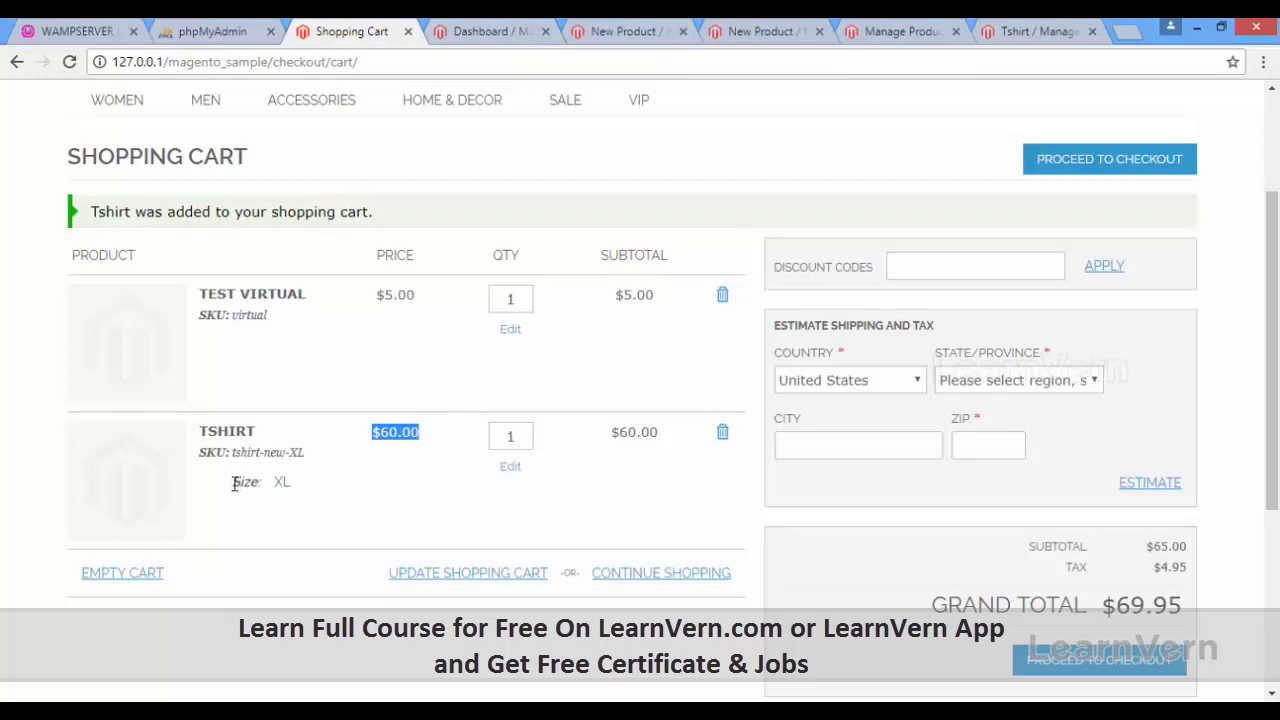
{"action": "left_click_drag", "start_coordinate": [234, 484], "coordinate": [298, 514]}
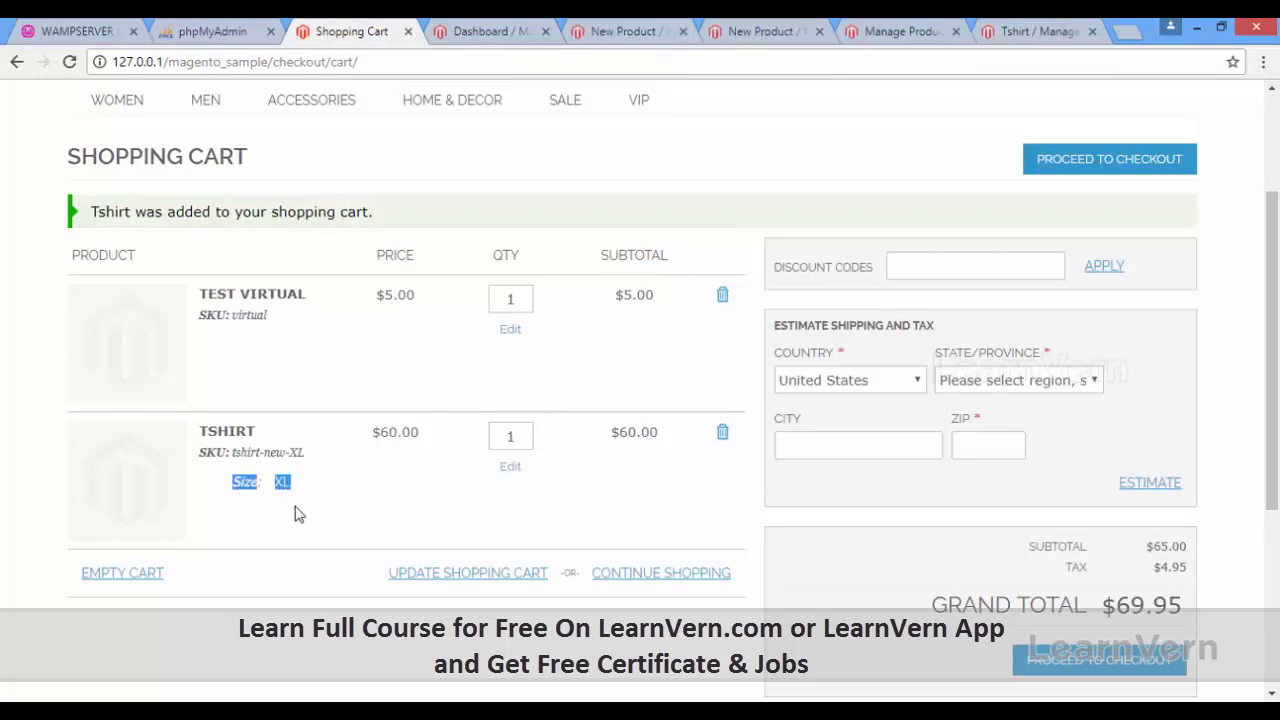